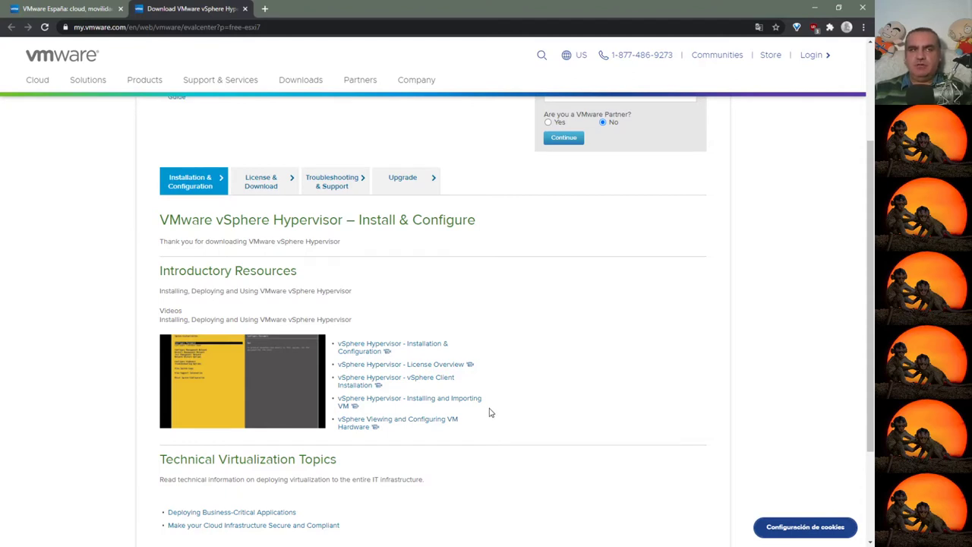
Step: Open the License & Download section, examine the hardware Compatibility Guide's search criteria in a separate tab, and close the guide
left_click(265, 188)
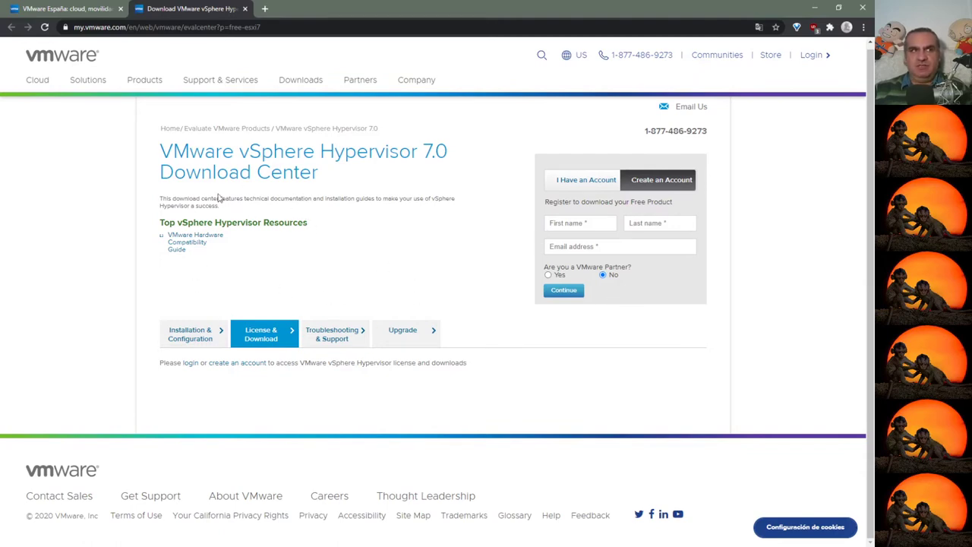
middle_click(195, 247)
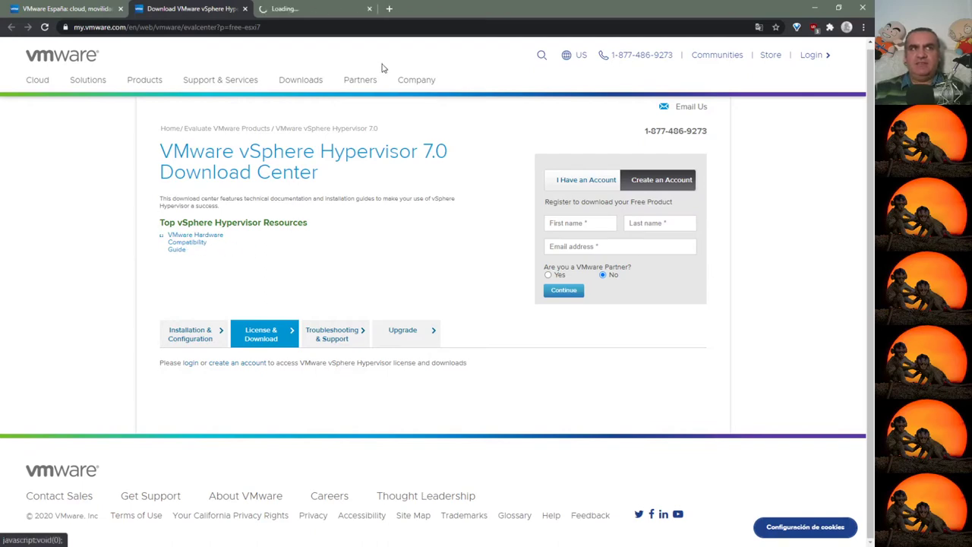
left_click(311, 9)
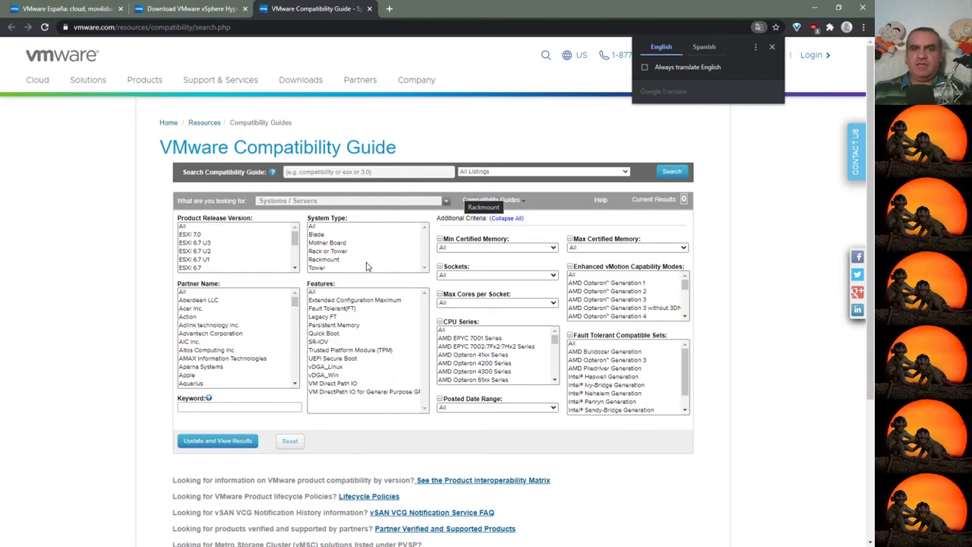
mouse_move(427, 201)
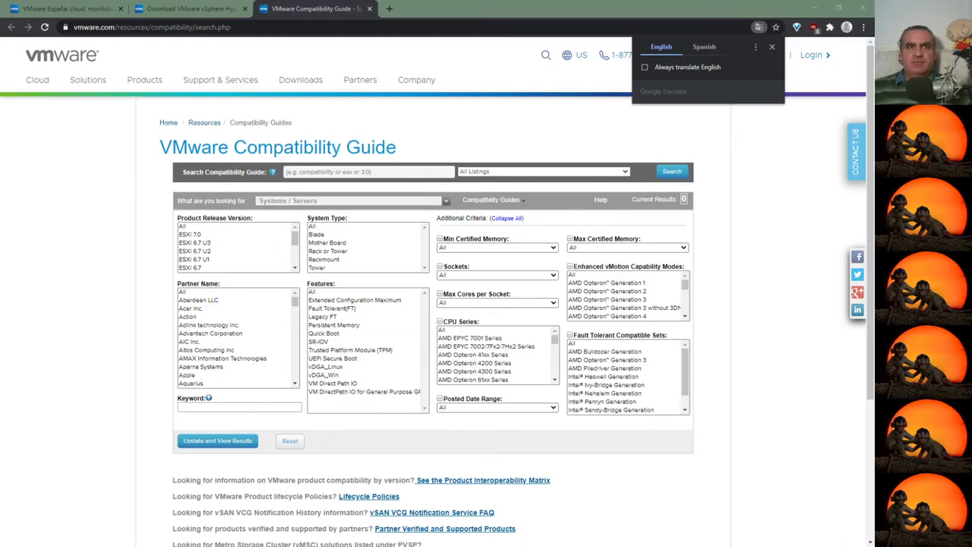
scroll(607, 357, "down", 1)
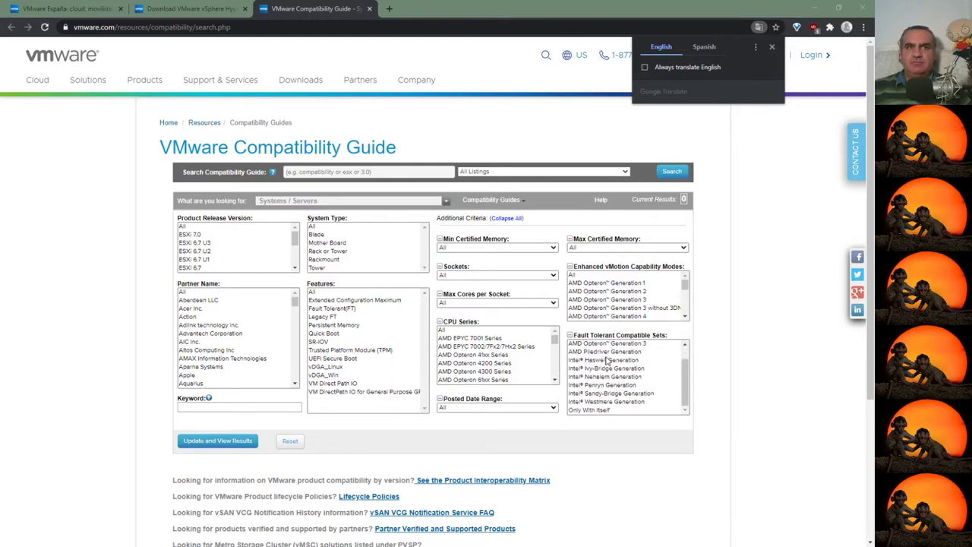
scroll(613, 398, "up", 1)
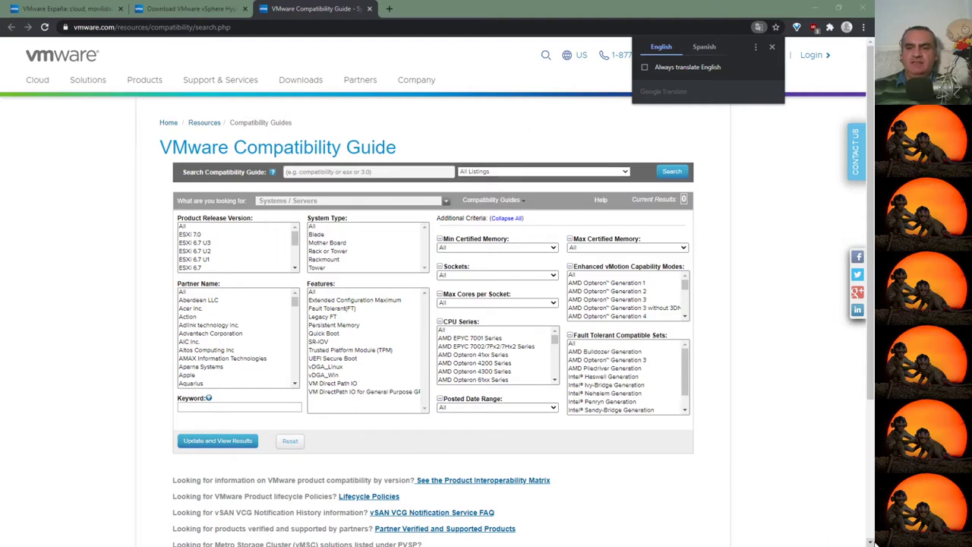
left_click(369, 9)
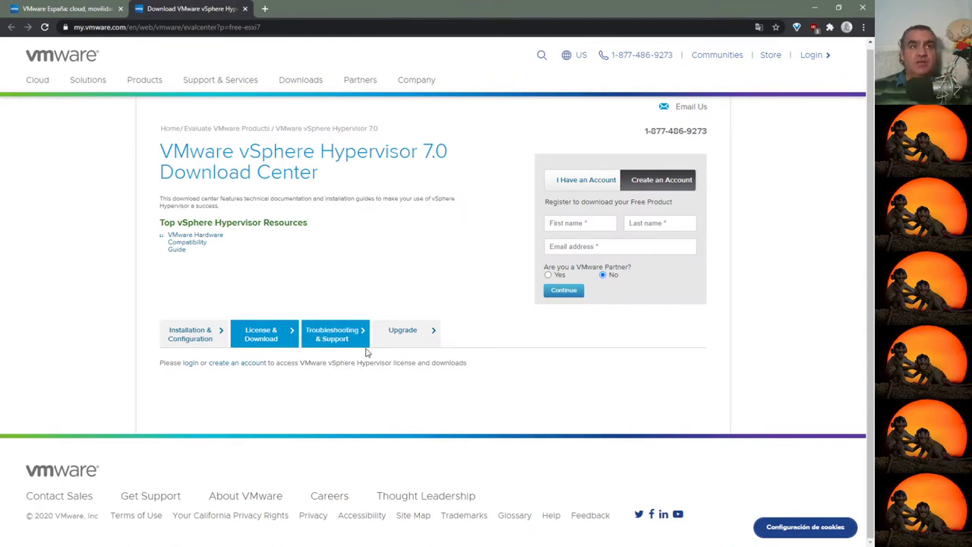
Step: Review the Troubleshooting & Support and Upgrade sections of the vSphere Hypervisor 7.0 download page
left_click(332, 333)
scroll(357, 287, "down", 2)
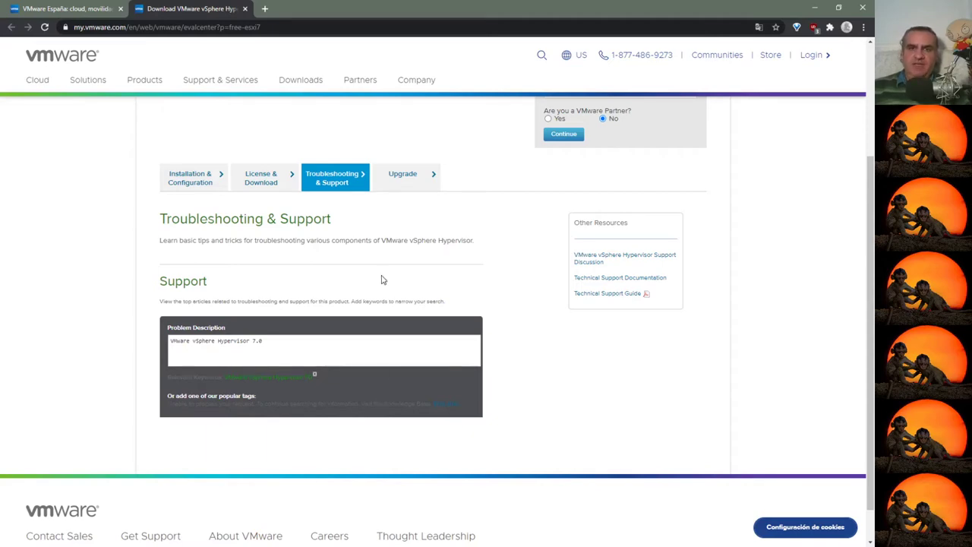
left_click(409, 185)
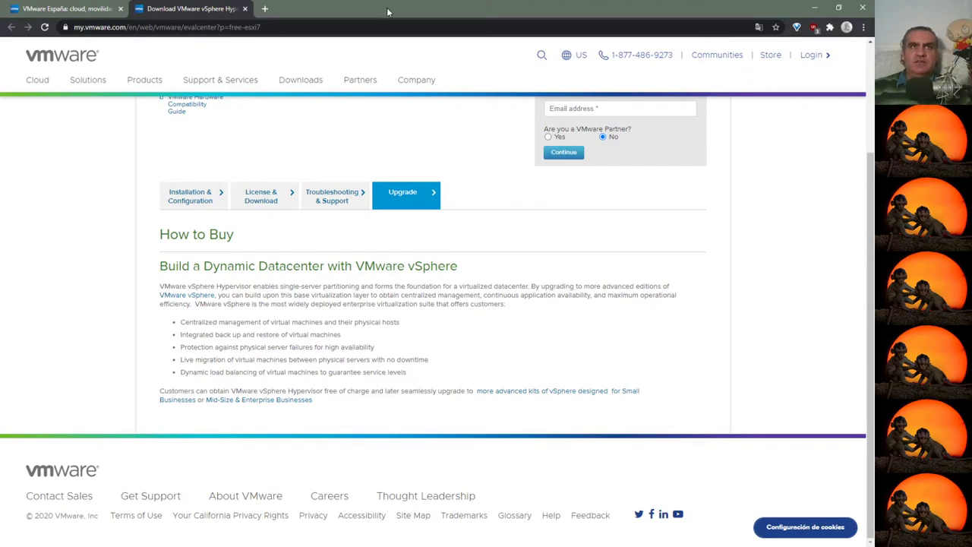
key("super+d")
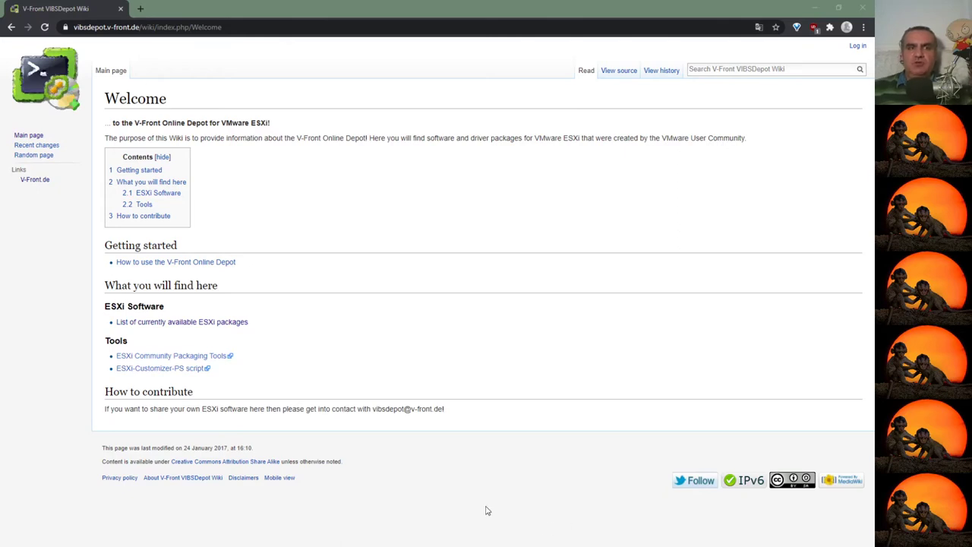
Step: Open the list of currently available ESXi packages and examine the NIC drivers, including net-e1000e, net-tulip and net-r8139too
left_click(183, 324)
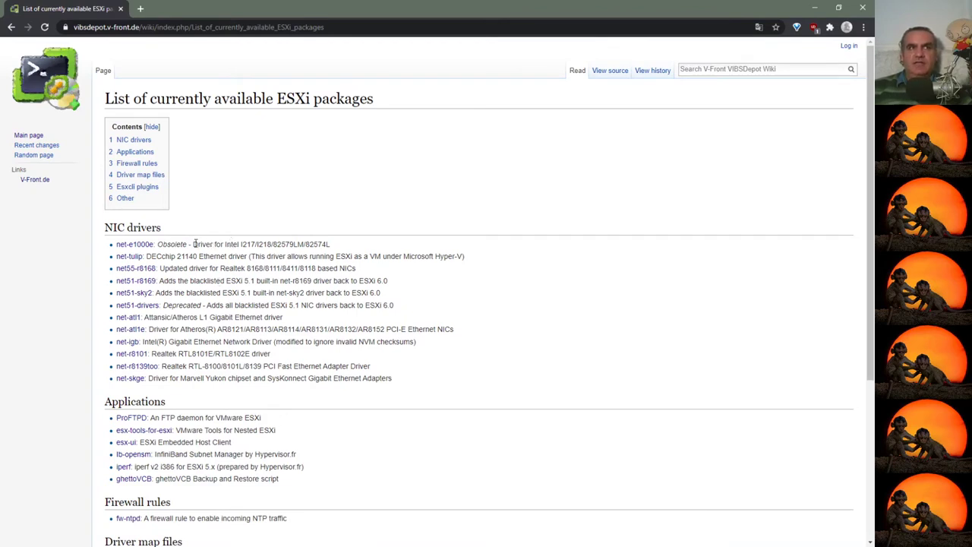
left_click_drag(194, 244, 281, 244)
left_click(287, 242)
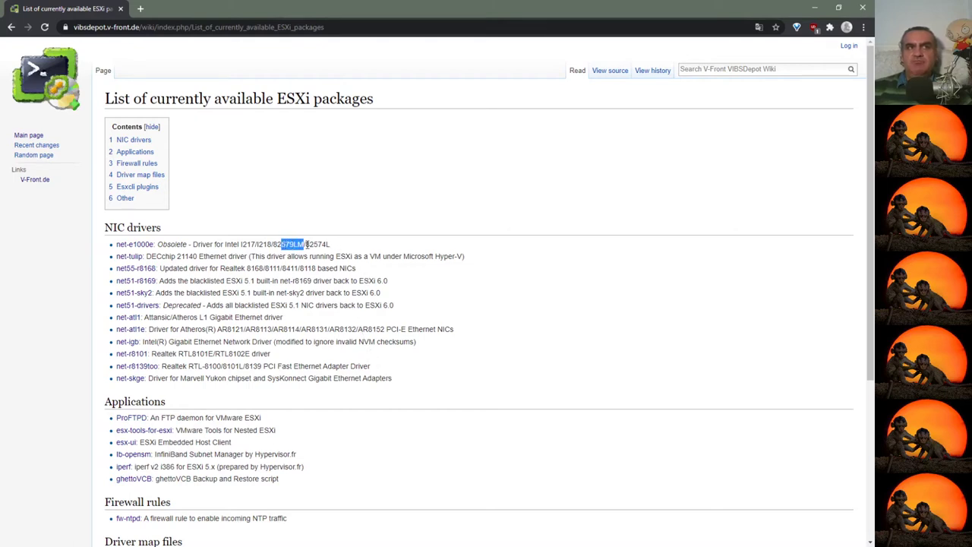
left_click(343, 246)
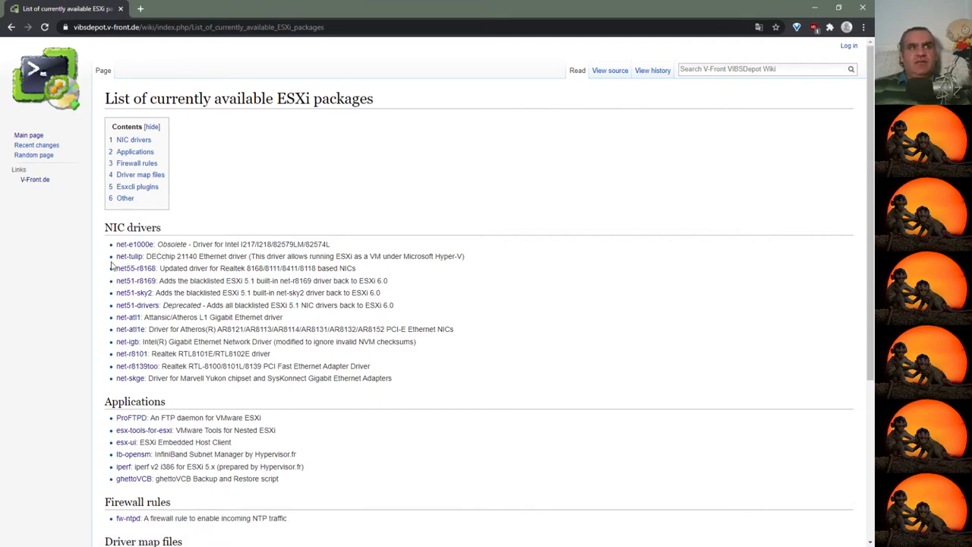
left_click_drag(114, 260, 196, 257)
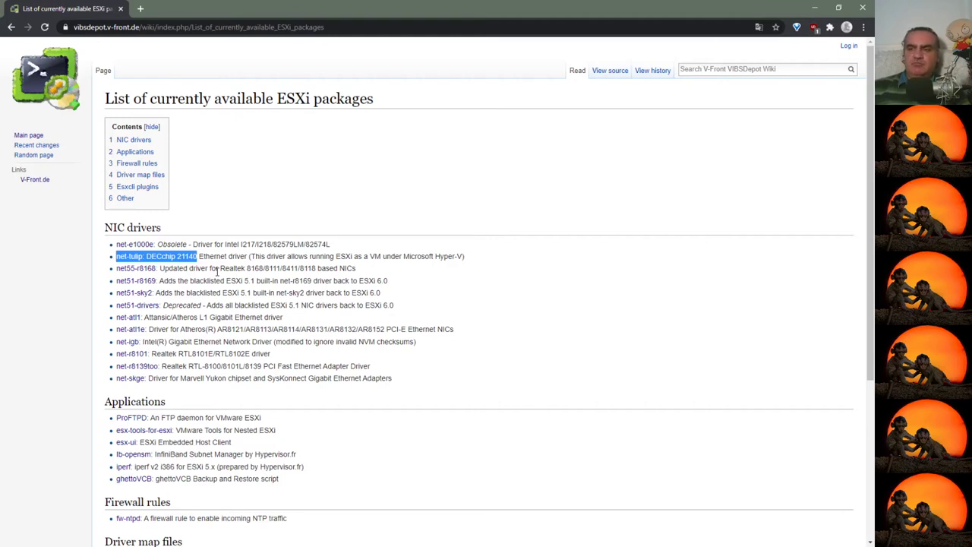
left_click(298, 246)
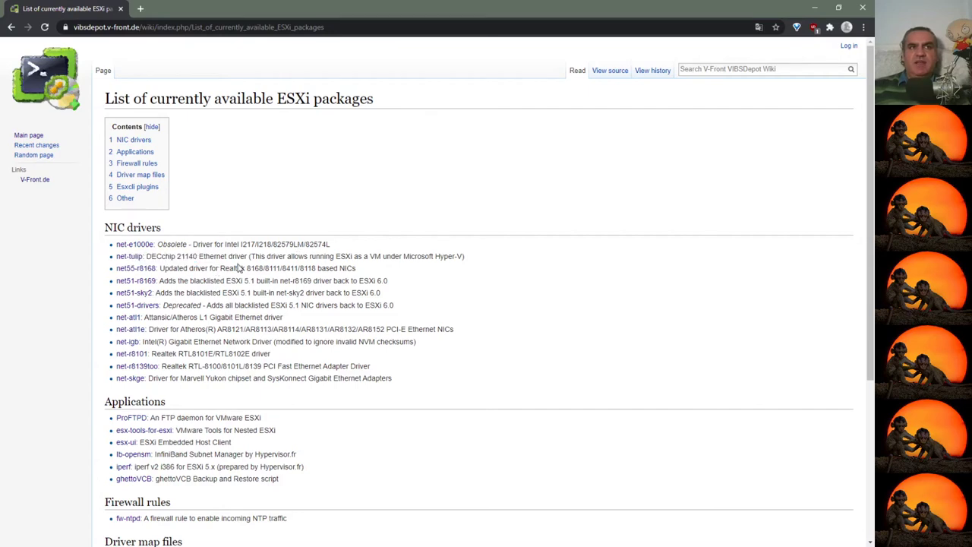
left_click_drag(250, 255, 464, 256)
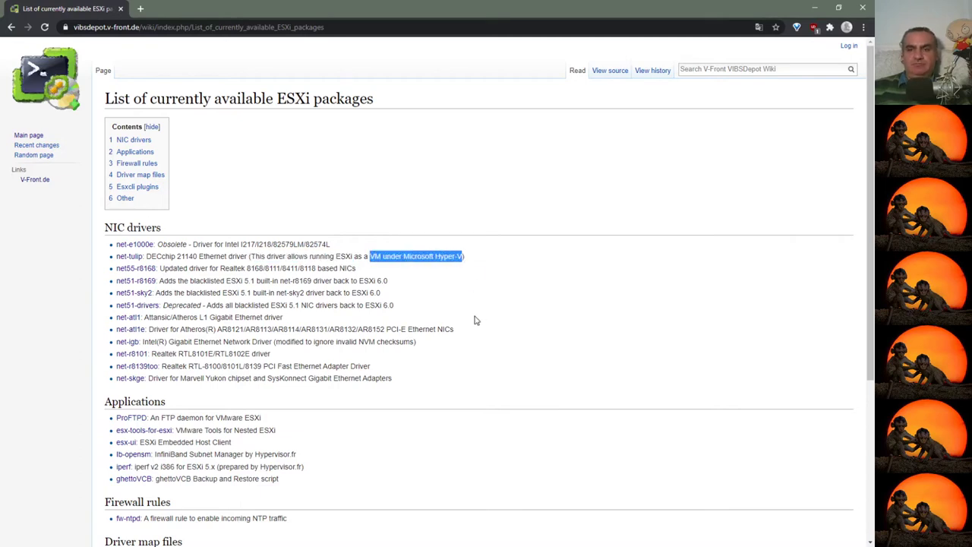
left_click(490, 265)
left_click_drag(473, 257, 432, 256)
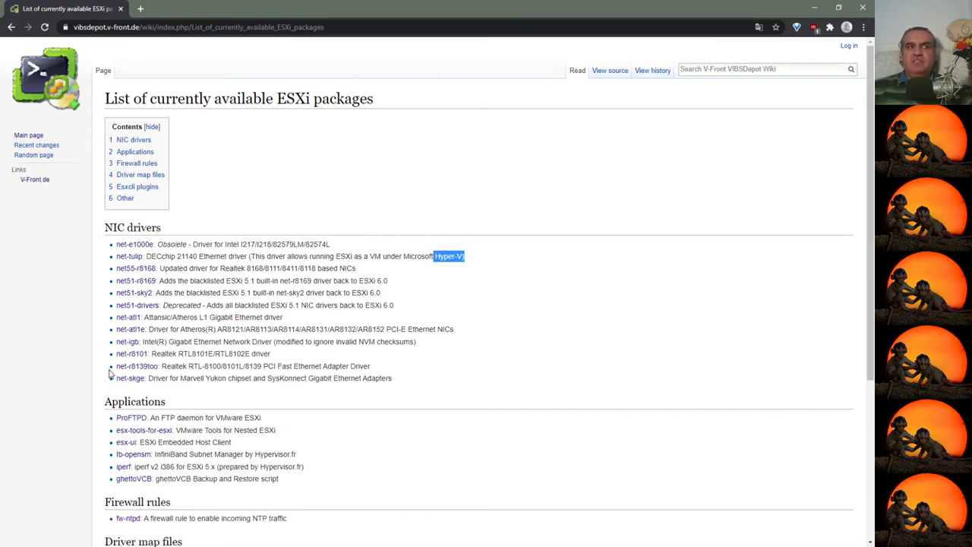
left_click_drag(110, 372, 263, 366)
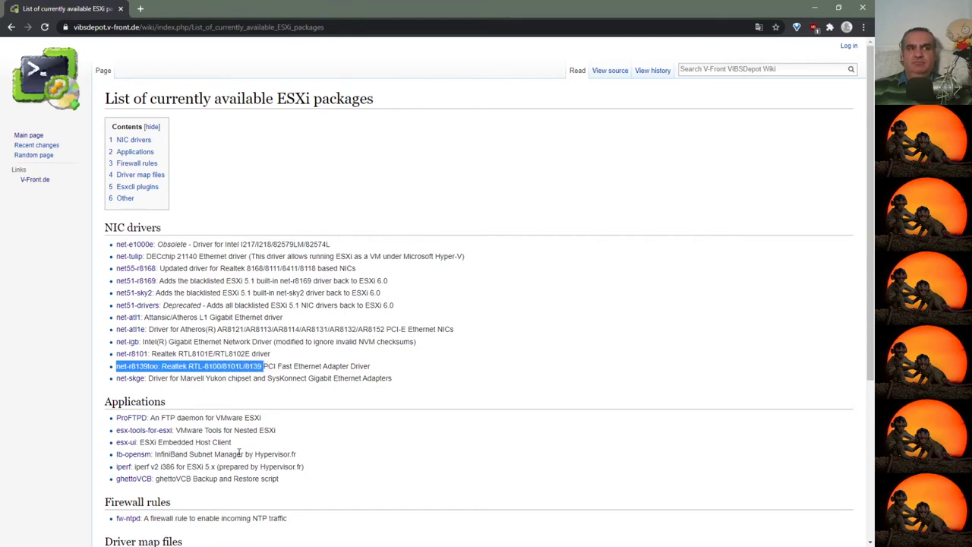
left_click(178, 383)
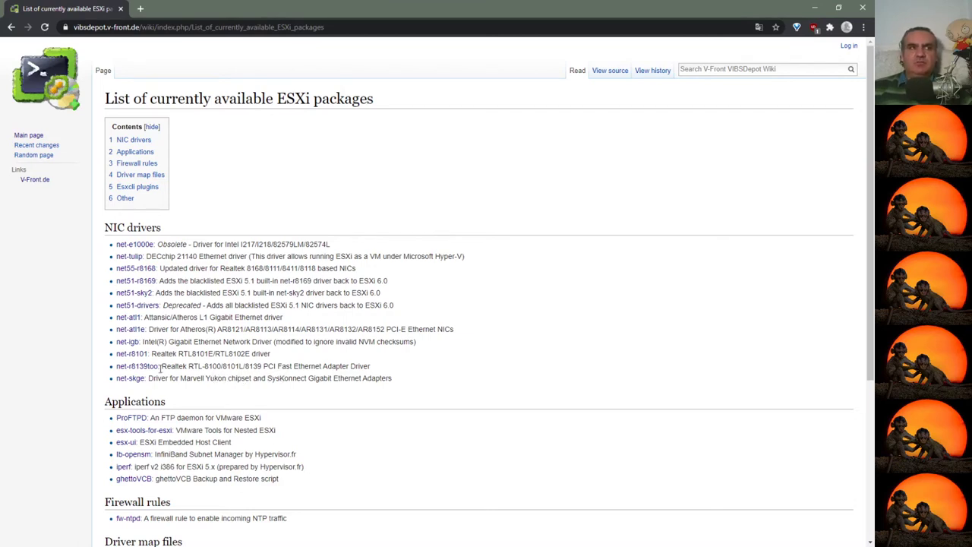
Step: Examine the remaining ESXi package categories, including the sata-xahci driver map, the esxcli-shell plugin and the kb2145400 package
scroll(225, 392, "down", 2)
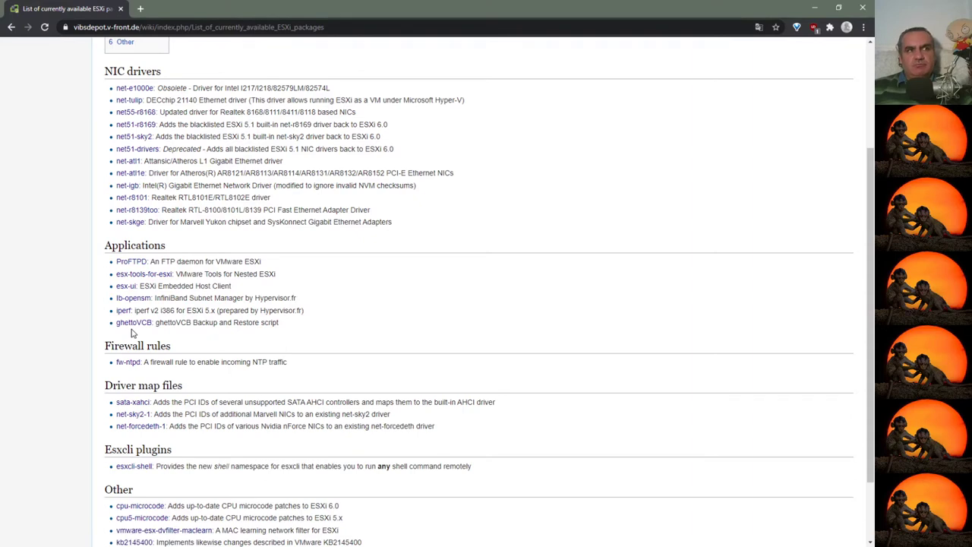
scroll(169, 337, "down", 2)
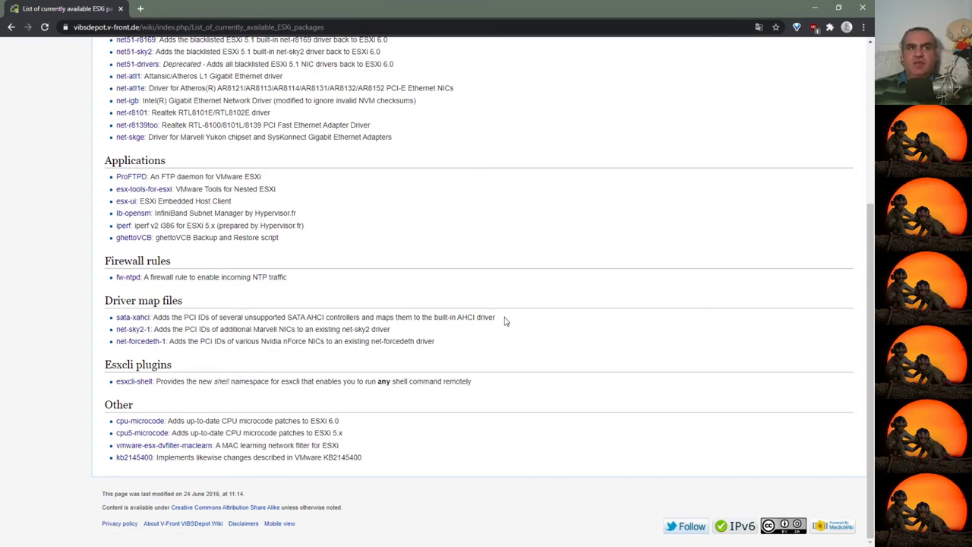
left_click_drag(506, 319, 179, 319)
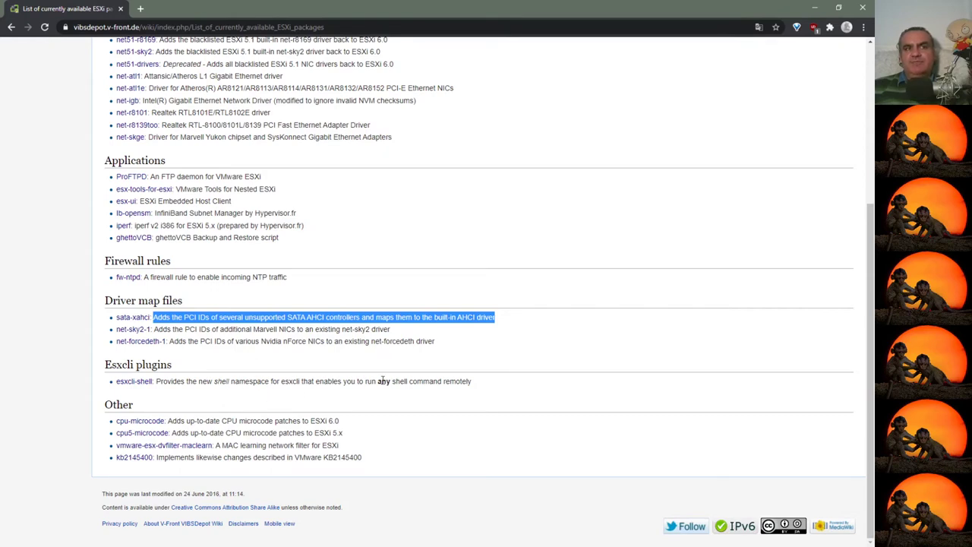
left_click_drag(466, 382, 156, 381)
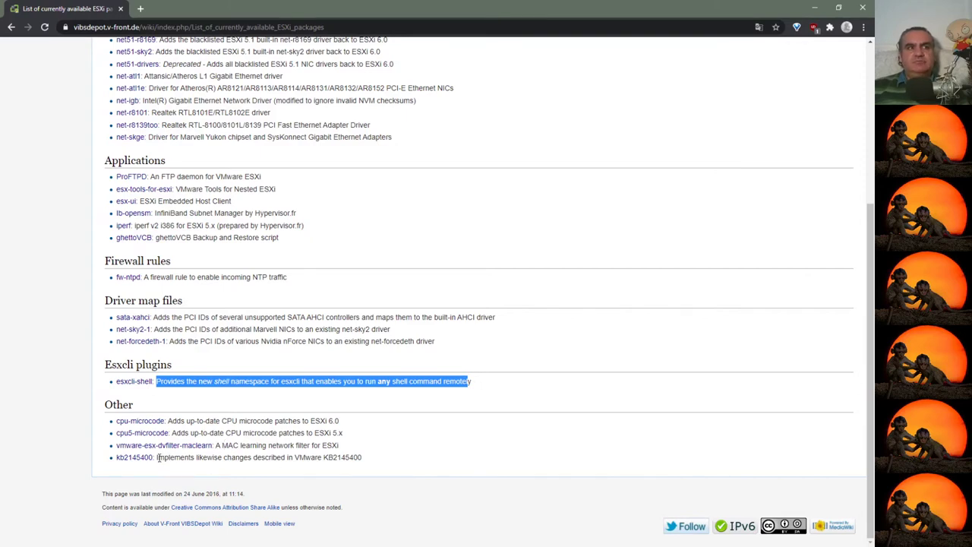
left_click_drag(157, 457, 367, 468)
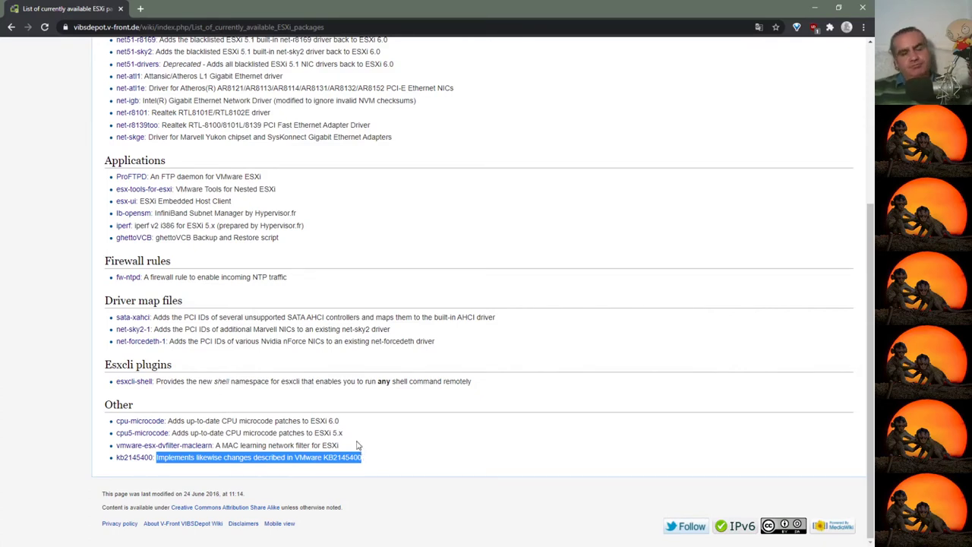
scroll(303, 430, "up", 3)
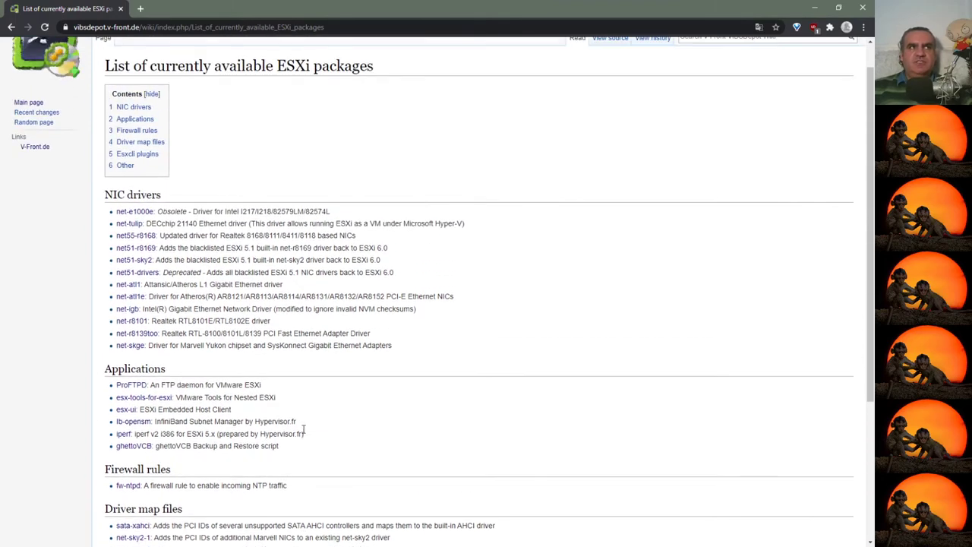
scroll(304, 431, "up", 1)
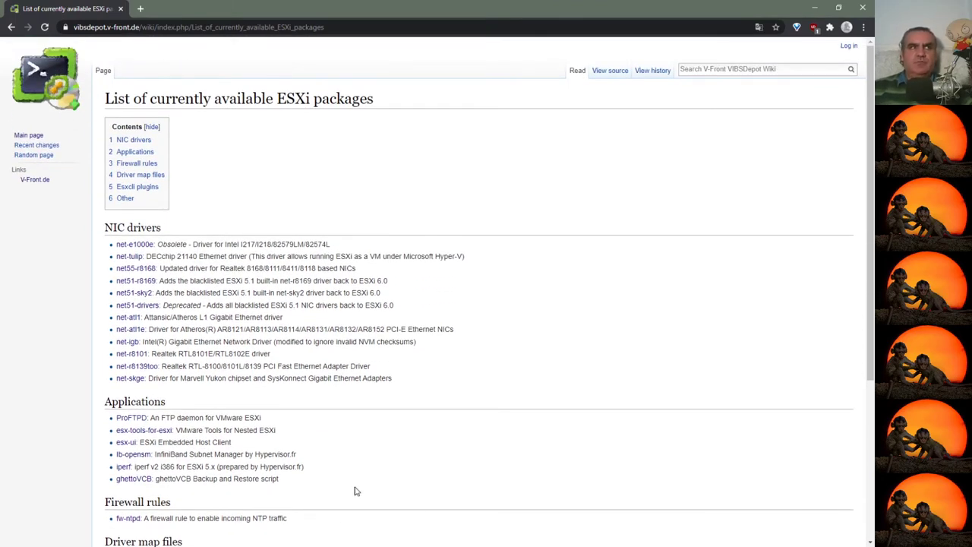
Step: Open the net55-r8168 driver page and check its current version and supported device PCI IDs
left_click(133, 270)
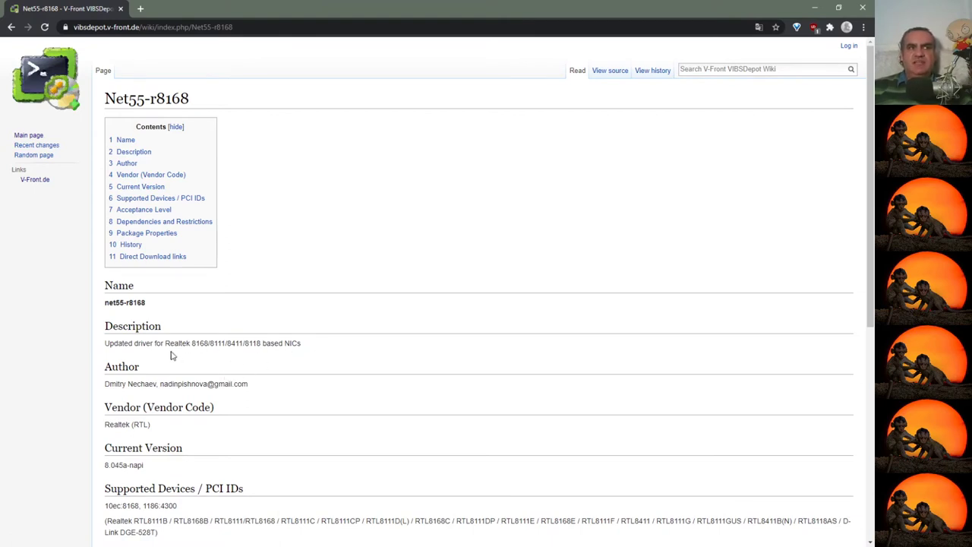
scroll(239, 353, "down", 3)
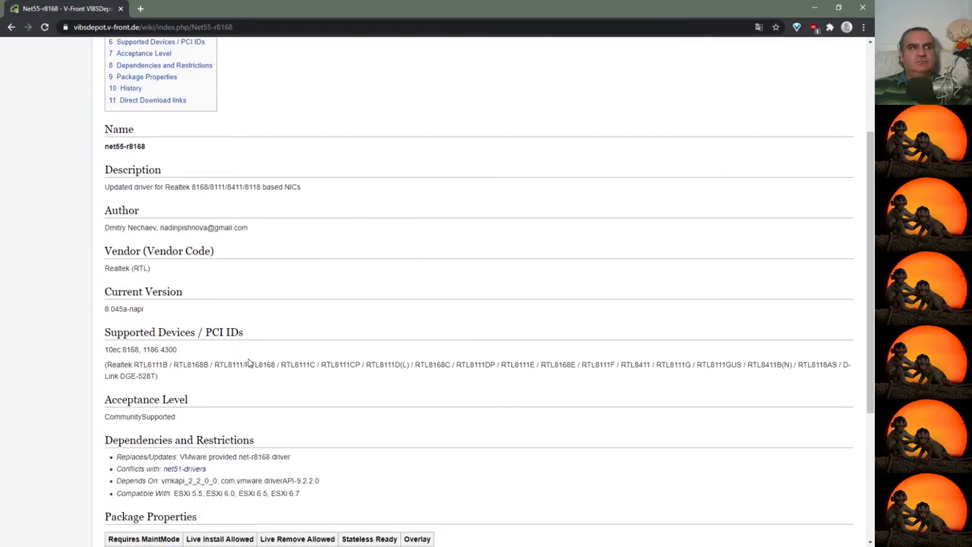
left_click_drag(104, 308, 148, 314)
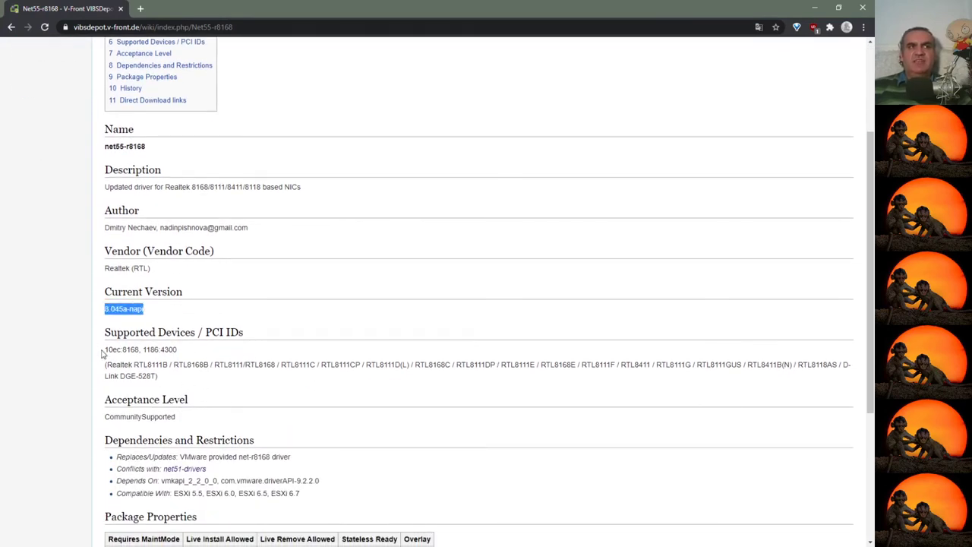
left_click_drag(103, 353, 180, 351)
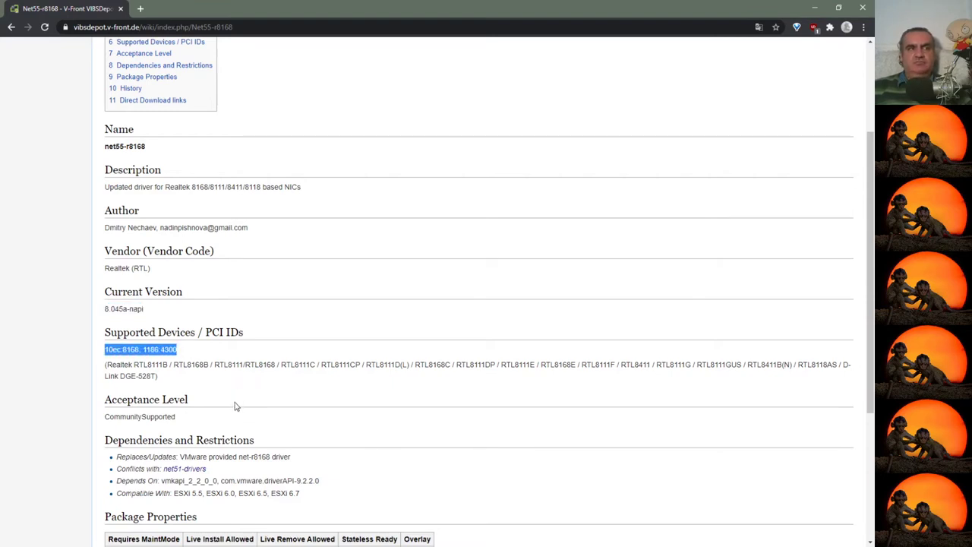
Step: Examine the net55-r8168 driver's acceptance level, the driver it replaces and its conflicting packages
scroll(234, 405, "down", 2)
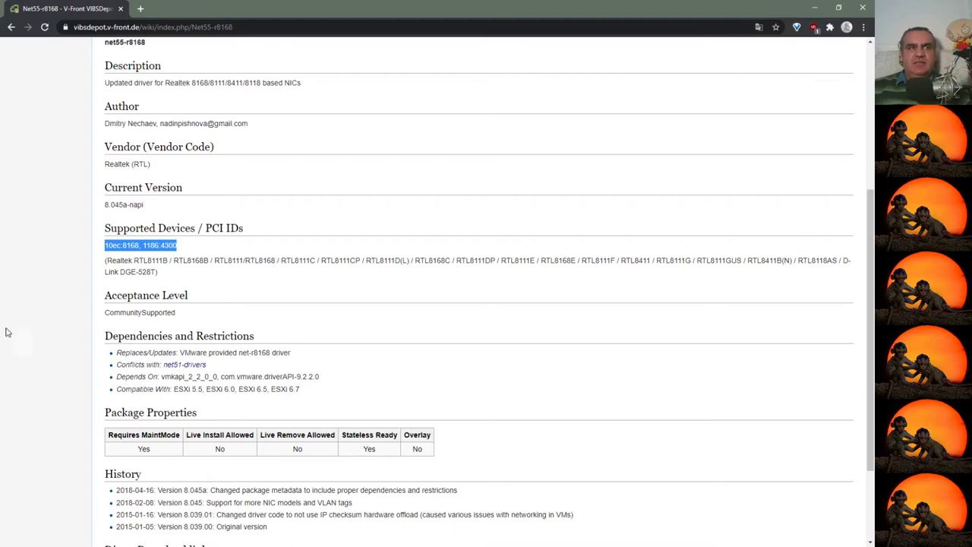
left_click_drag(186, 315, 88, 312)
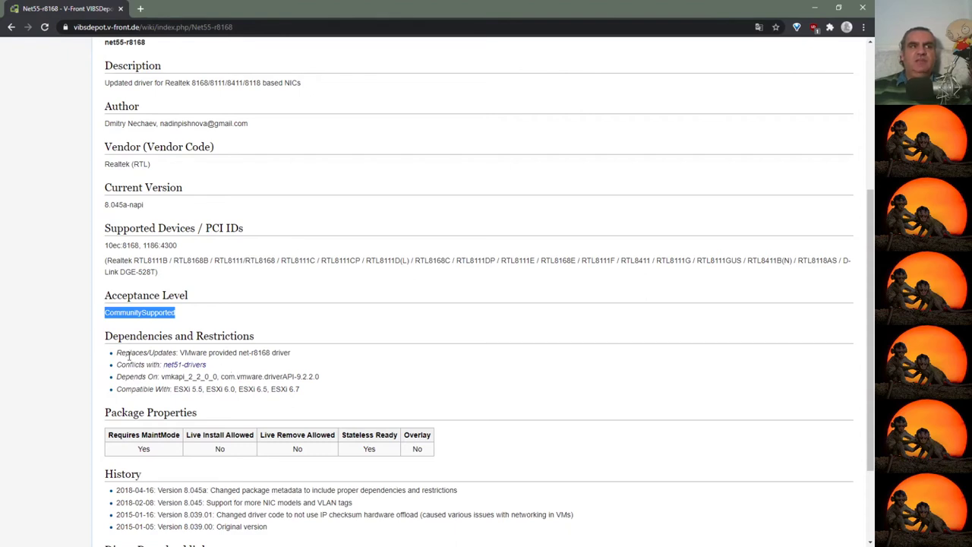
left_click_drag(180, 353, 294, 356)
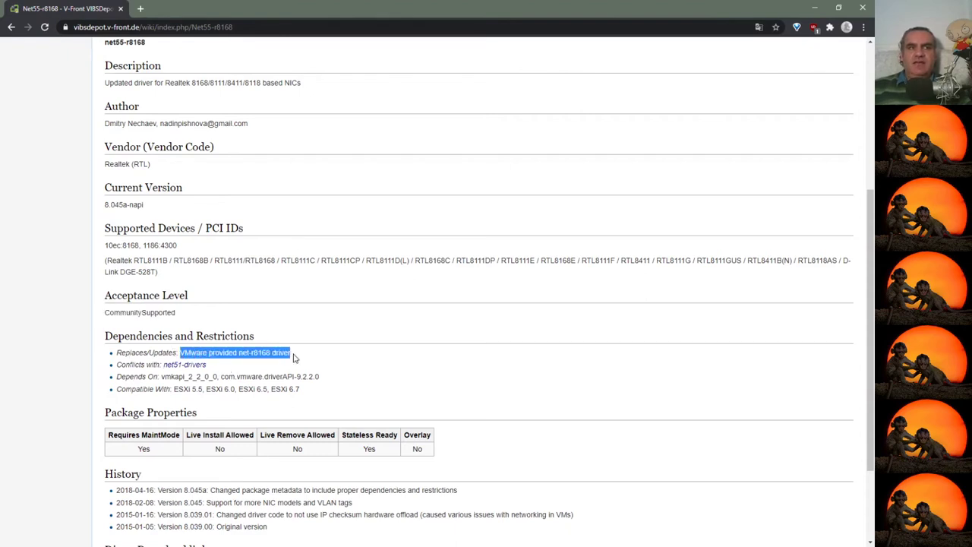
left_click_drag(218, 372, 163, 365)
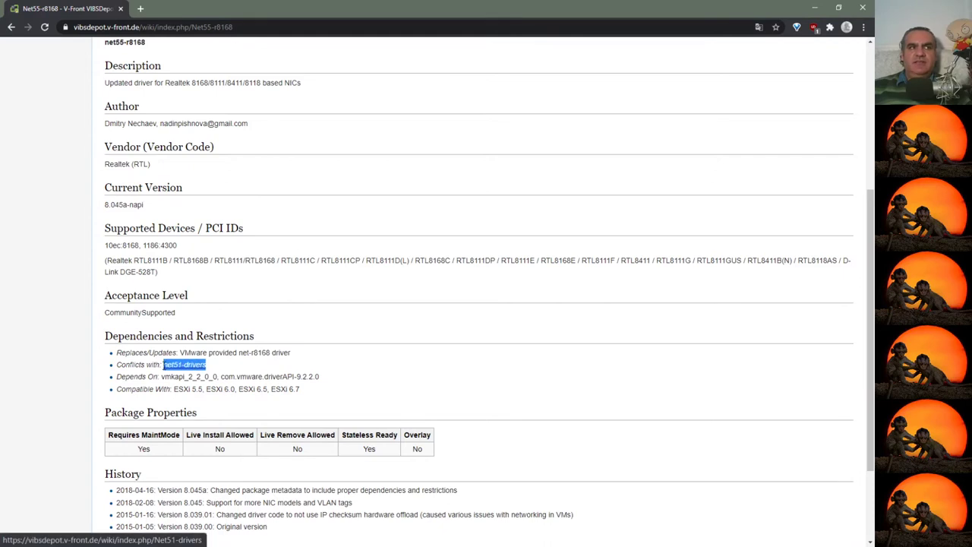
scroll(212, 395, "down", 1)
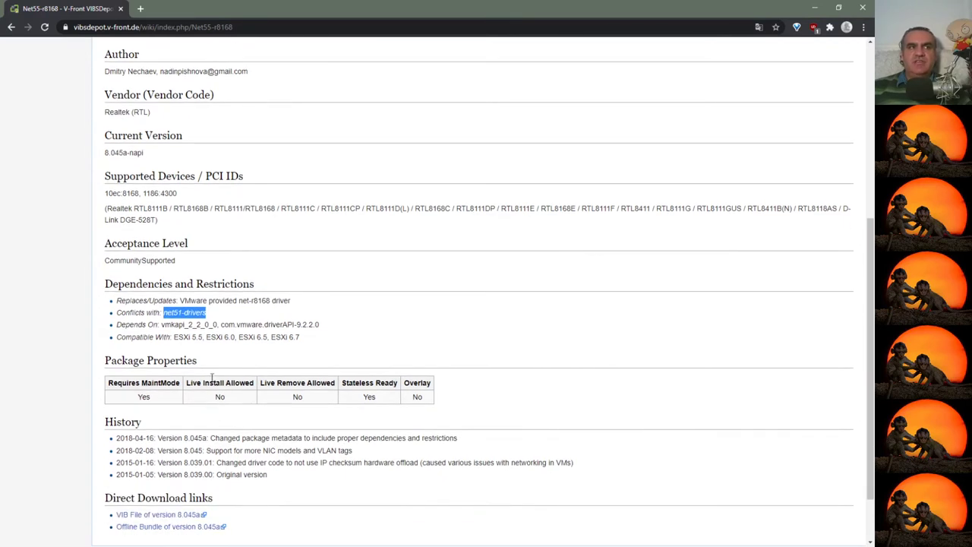
Step: Check the net55-r8168 driver's dependencies and compatible ESXi versions, and download the VIB file of version 8.045a
left_click_drag(161, 324, 218, 324)
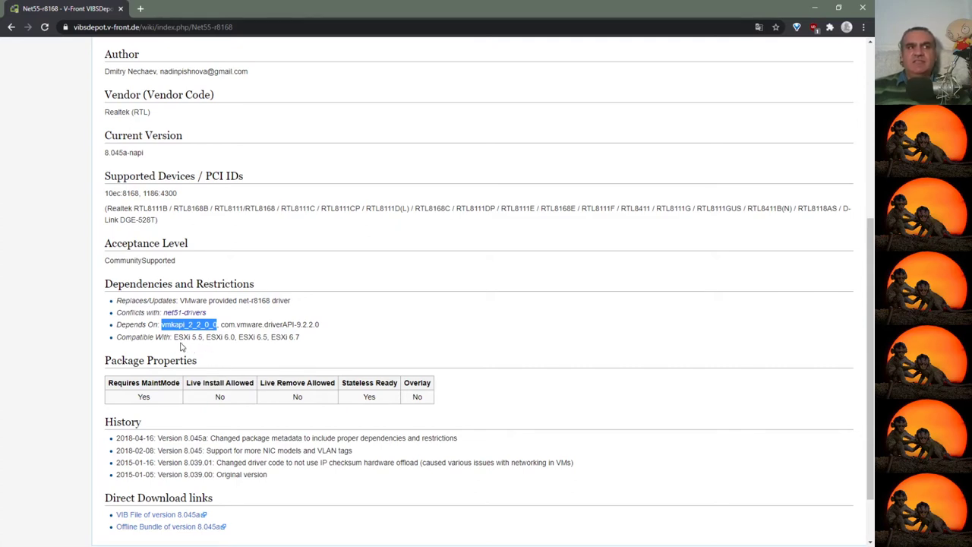
left_click_drag(175, 339, 302, 338)
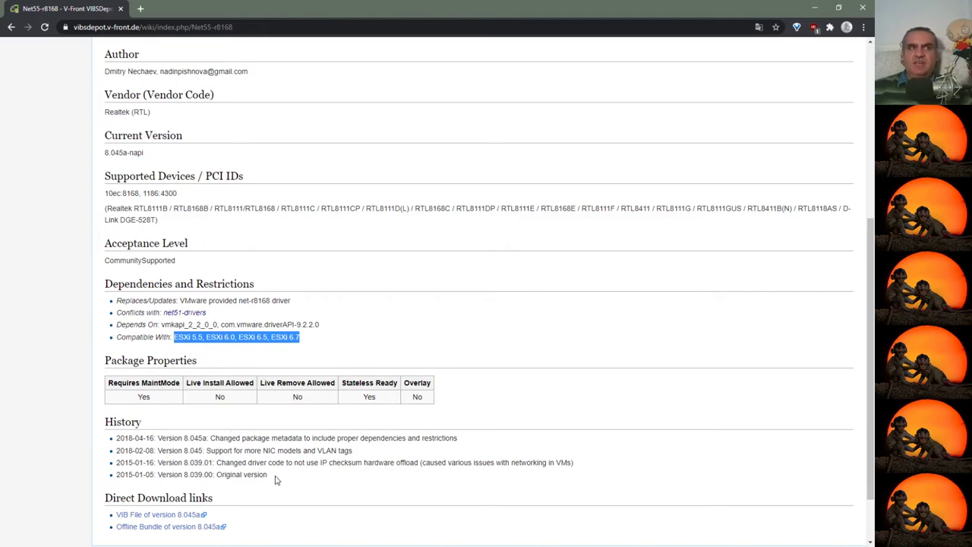
scroll(277, 478, "down", 2)
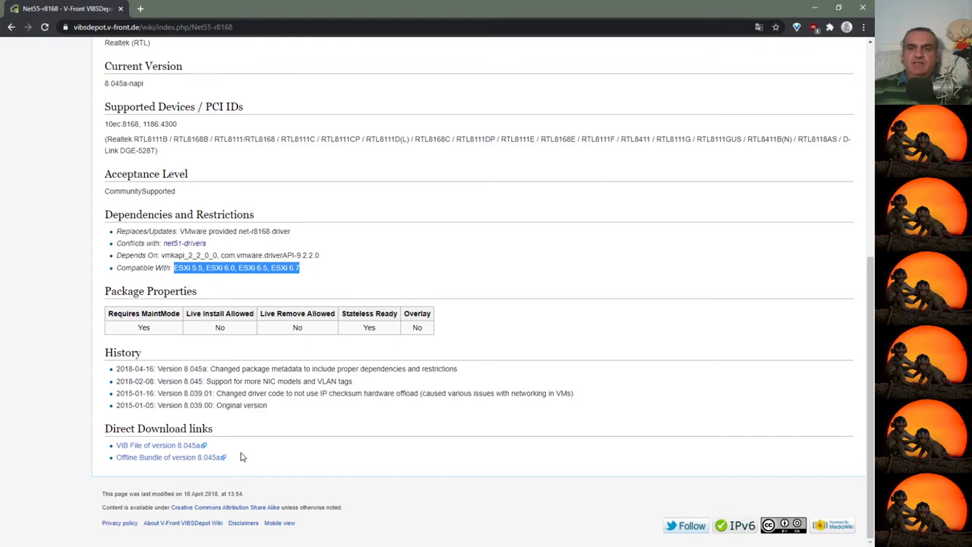
left_click(160, 446)
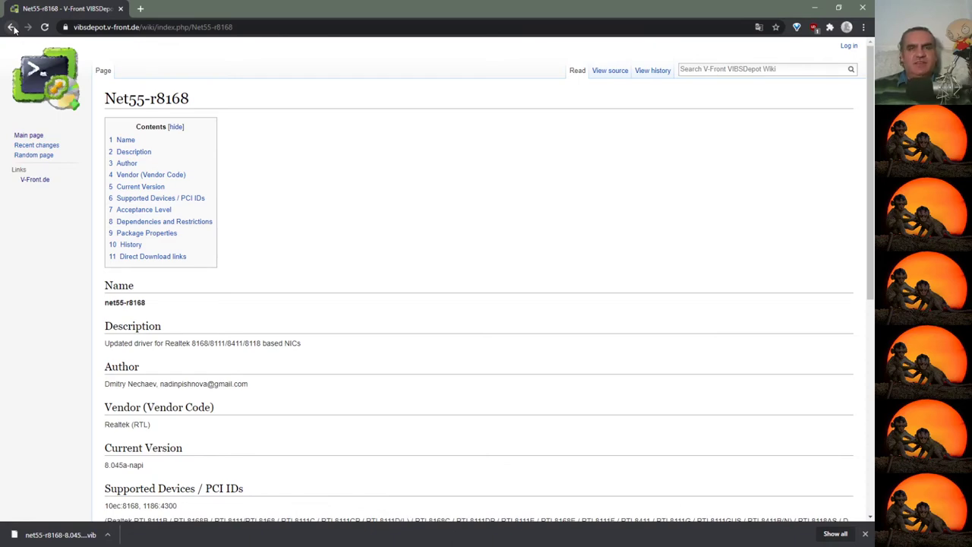
Step: Return to the list of ESXi packages, open the net-tulip driver page and examine its details down to the support section
left_click(12, 28)
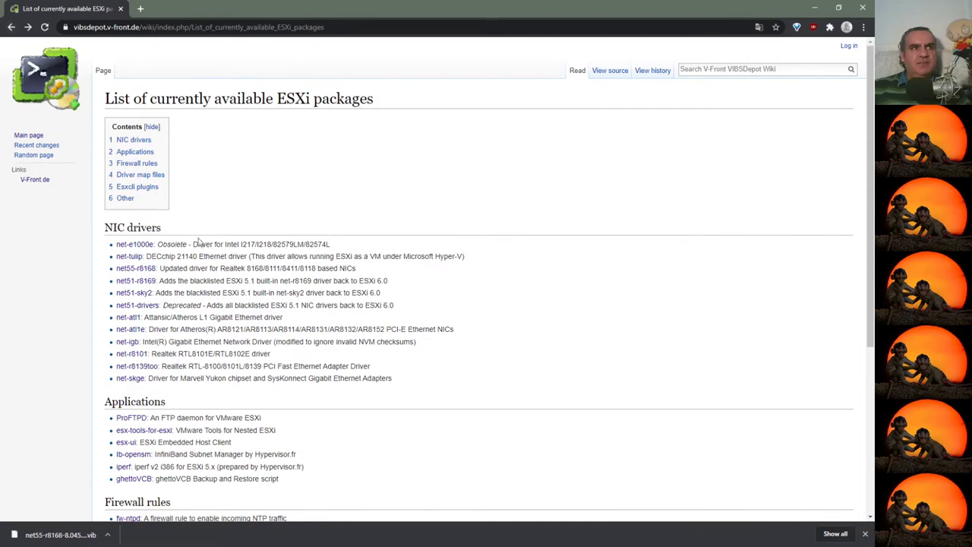
scroll(198, 354, "down", 1)
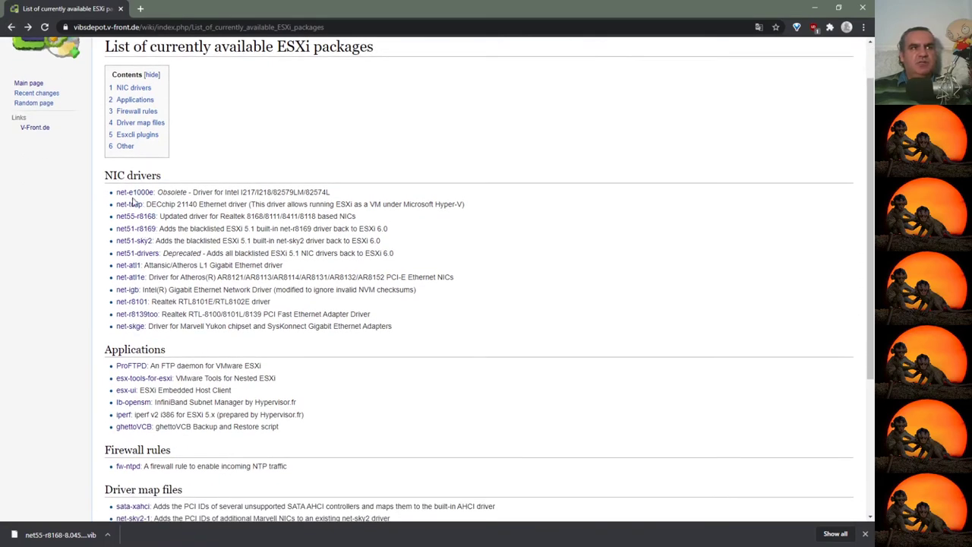
left_click(129, 205)
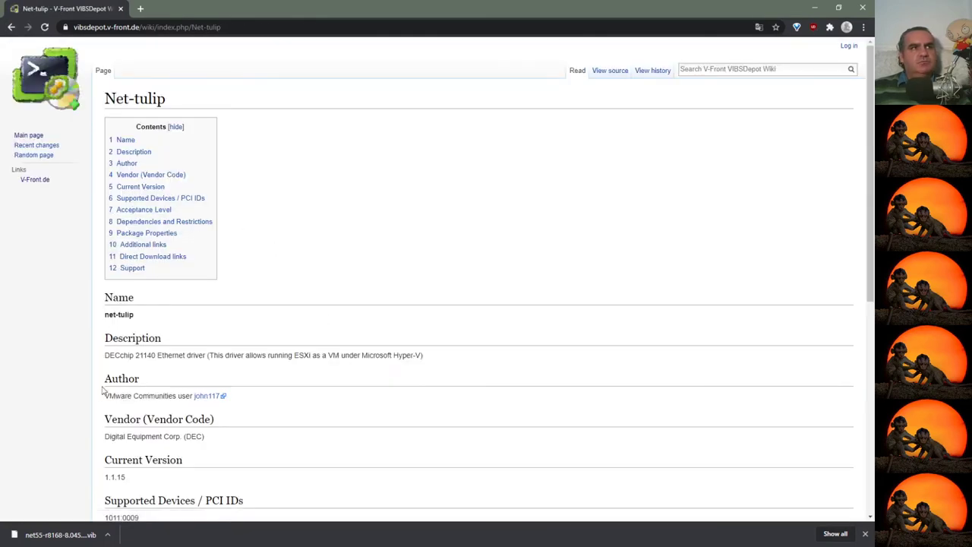
scroll(213, 370, "down", 3)
scroll(214, 369, "down", 3)
scroll(204, 372, "up", 1)
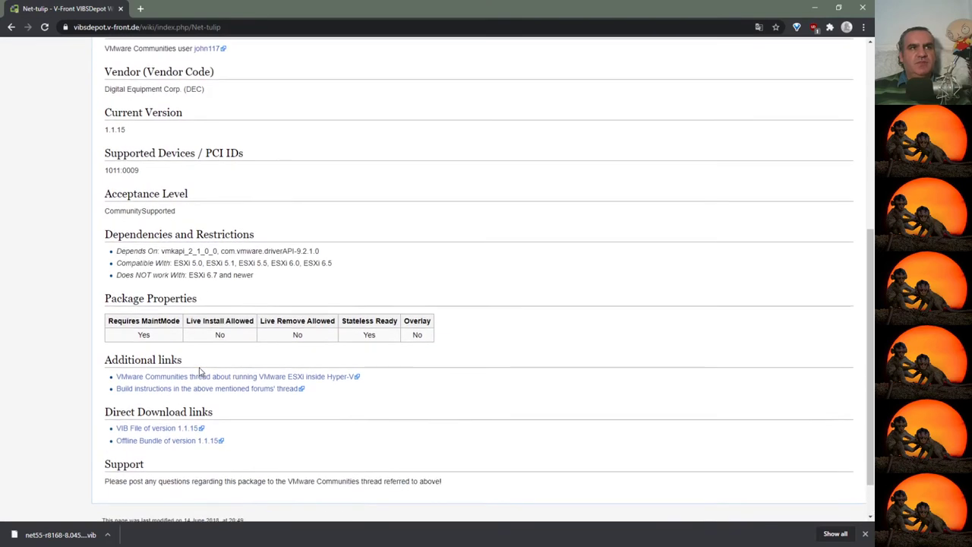
Step: Check which ESXi versions net-tulip does and does not work with, and download the VIB file of version 1.1.15
left_click_drag(230, 275, 258, 277)
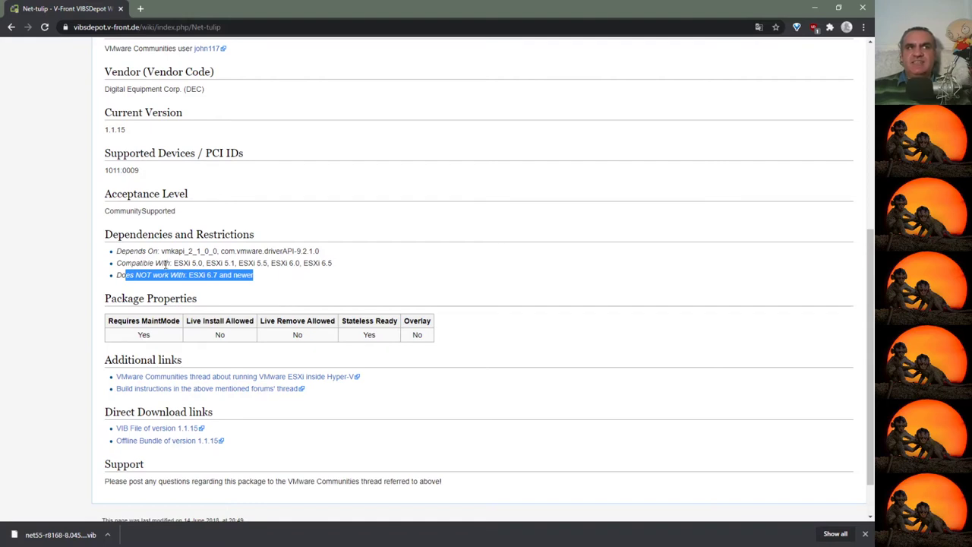
left_click_drag(174, 263, 342, 262)
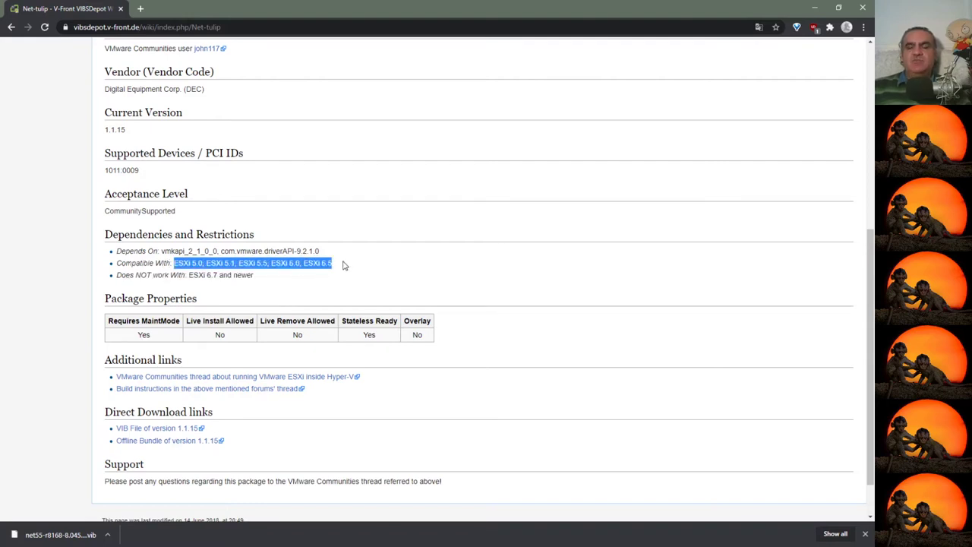
scroll(286, 323, "down", 1)
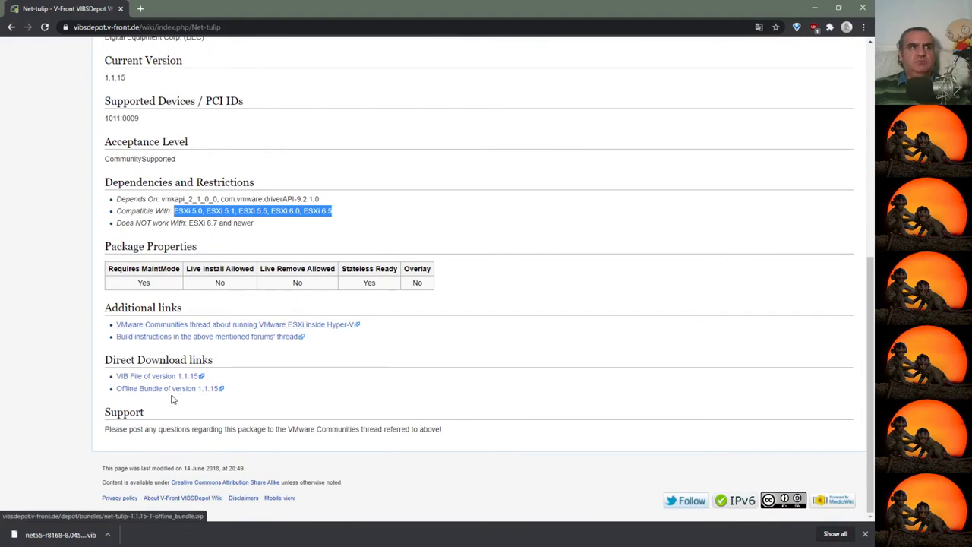
left_click(145, 383)
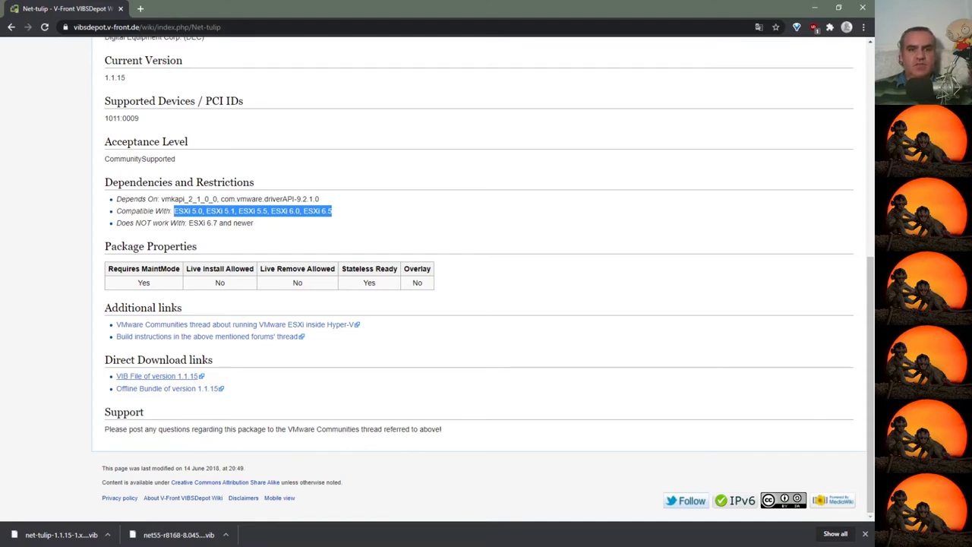
Step: Switch to the ESXi-Customizer-PS page on the VMware Front Experience blog and examine its introduction and requirements
key("alt+Tab")
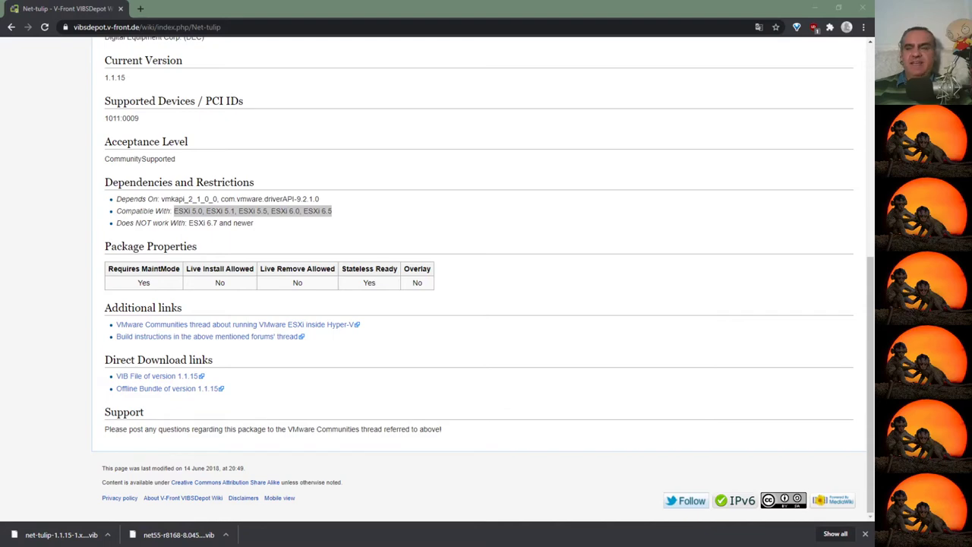
key("alt+Tab")
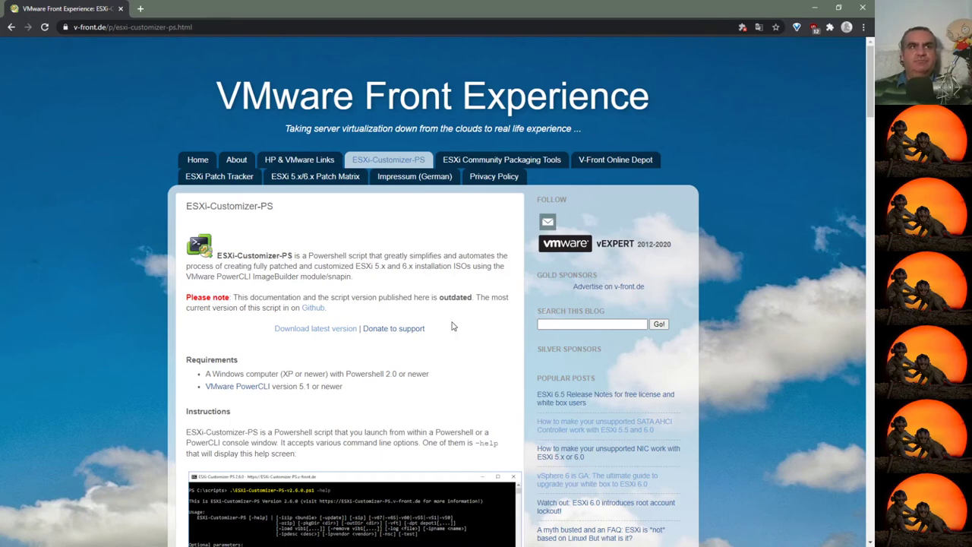
scroll(453, 326, "down", 1)
scroll(451, 326, "down", 1)
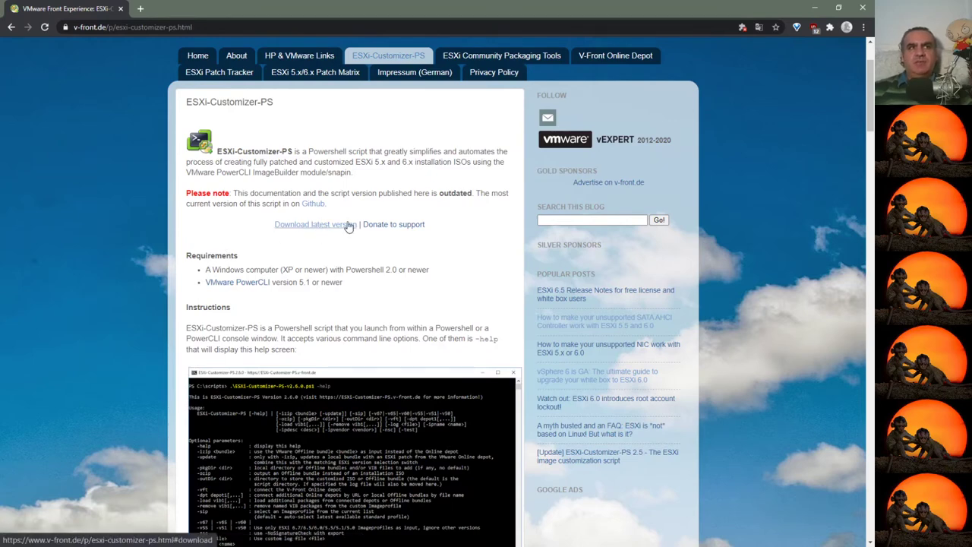
middle_click(314, 229)
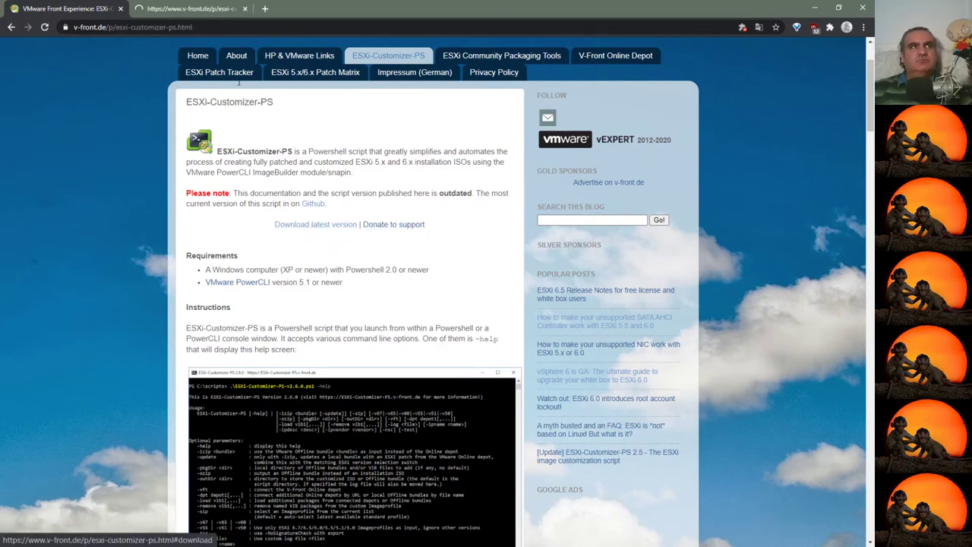
left_click(190, 11)
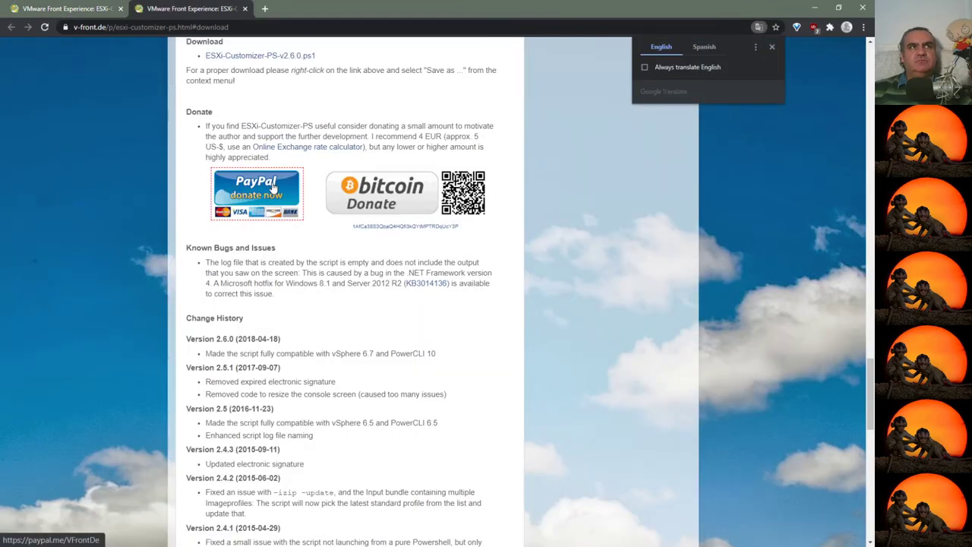
left_click(245, 9)
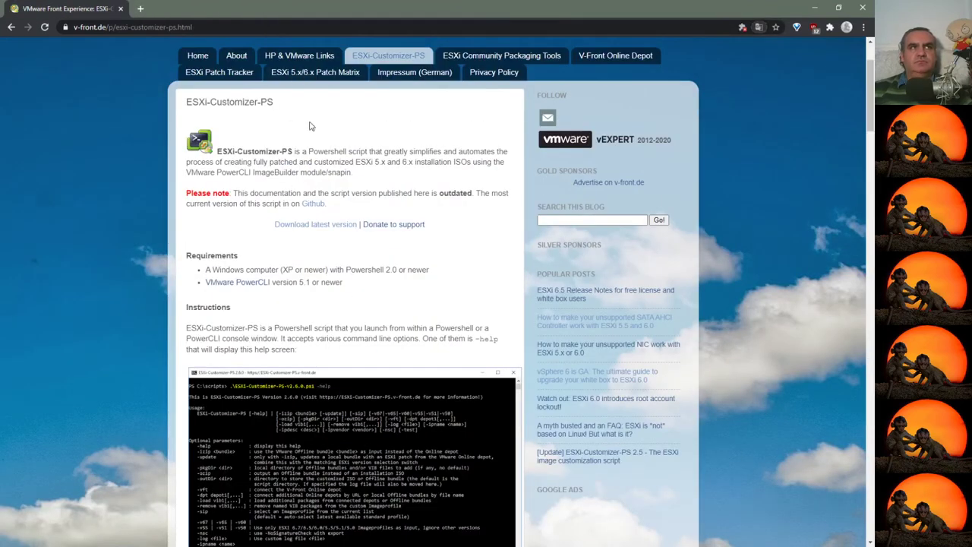
Step: Open the ESXi-Customizer-PS GitHub repository in a new tab and display the ESXi-Customizer-PS.ps1 script file
middle_click(313, 204)
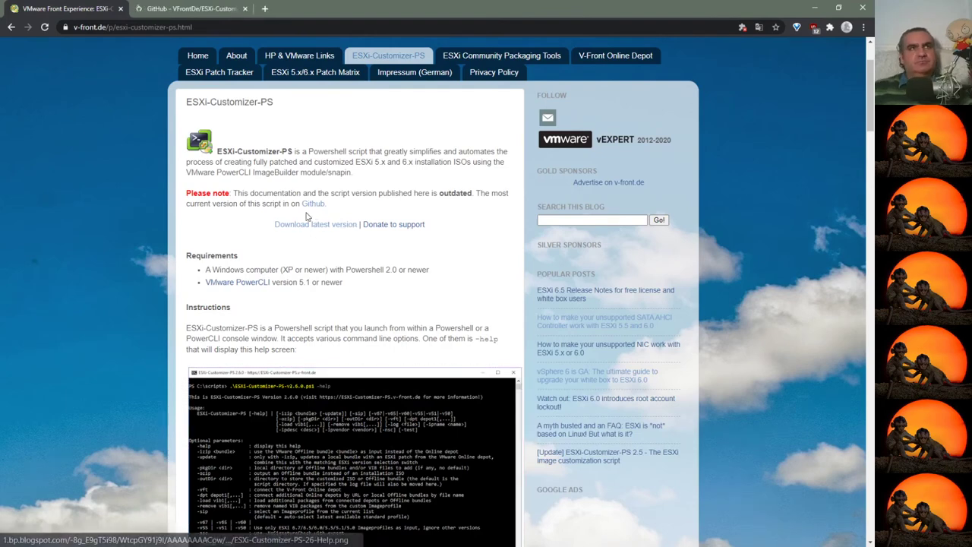
left_click(202, 10)
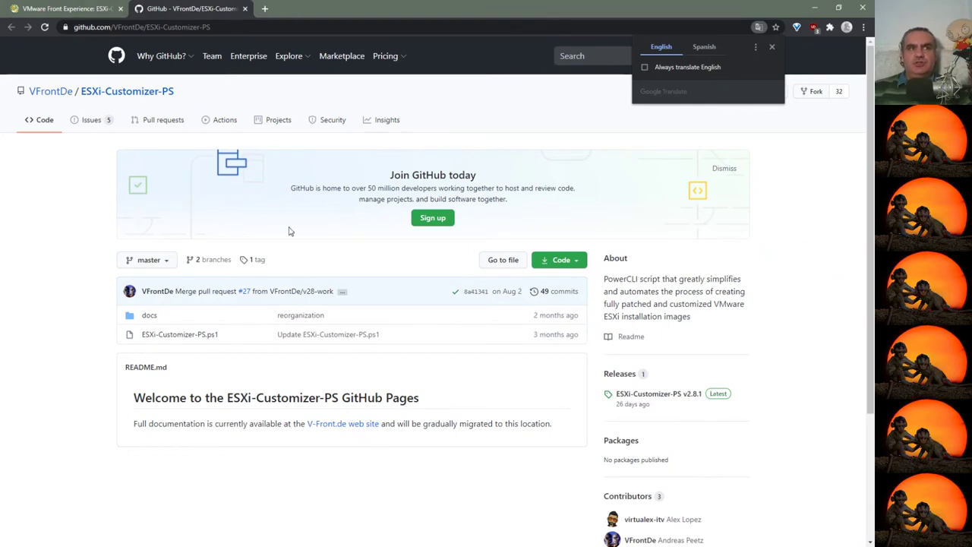
left_click(169, 334)
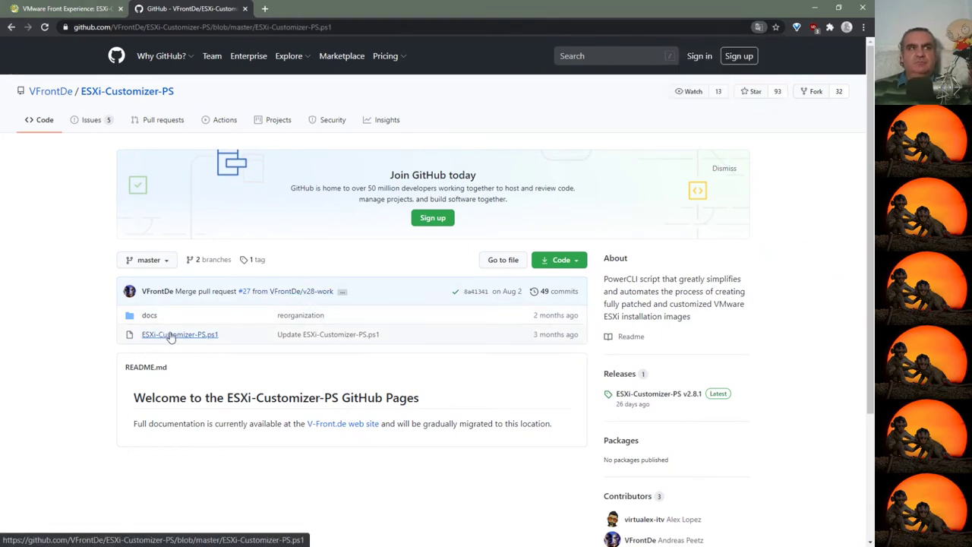
Step: Examine the script's header, parameter declarations, depot URLs and functions through to the module loading section
scroll(190, 318, "down", 2)
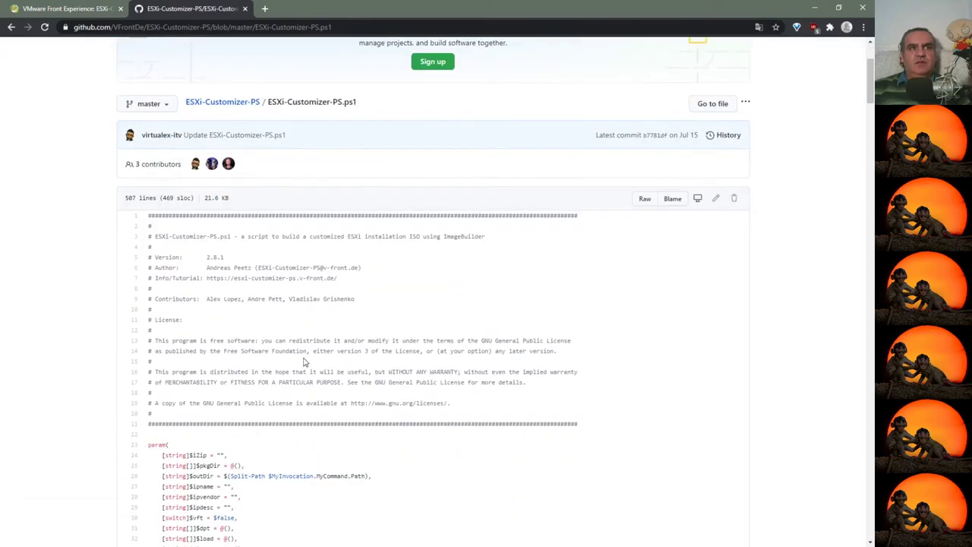
scroll(261, 329, "down", 2)
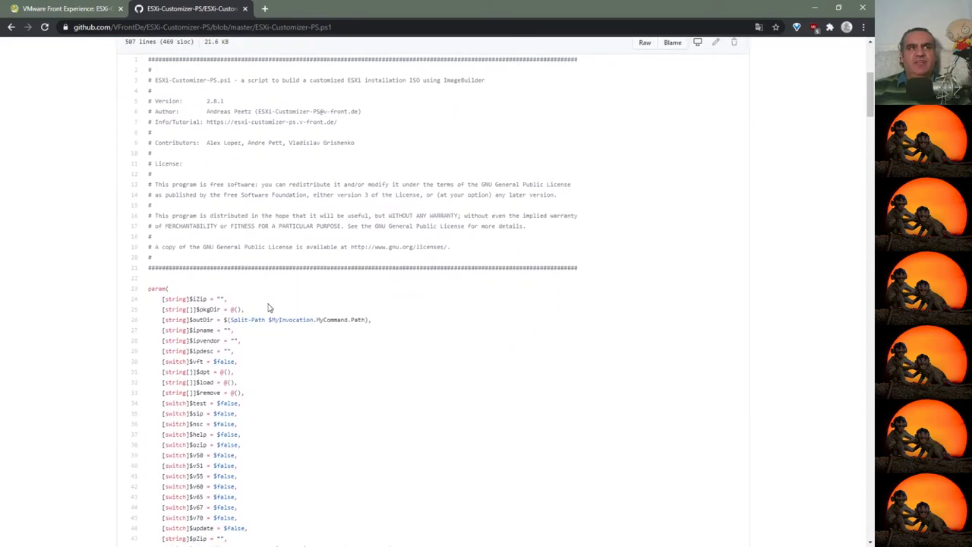
scroll(281, 363, "down", 5)
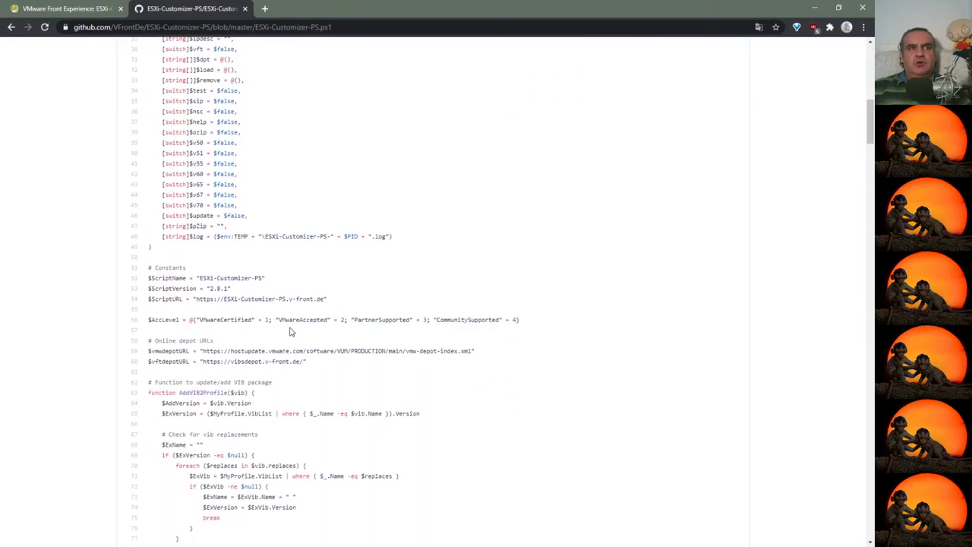
scroll(296, 334, "down", 1)
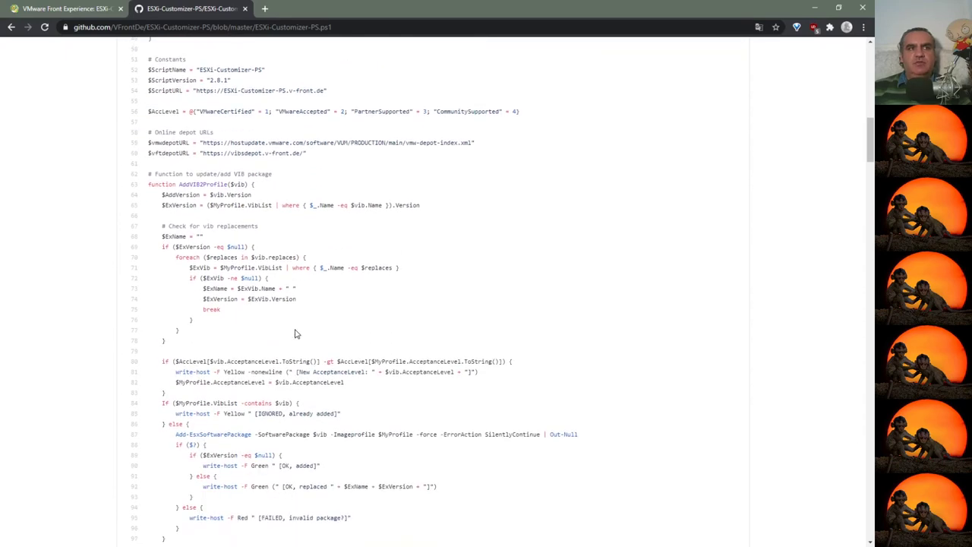
scroll(297, 334, "down", 5)
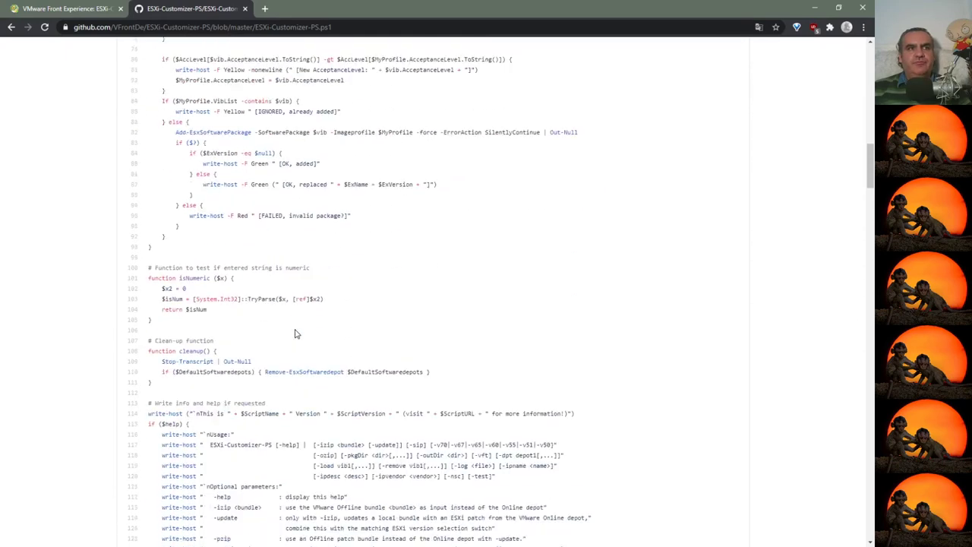
scroll(296, 330, "down", 7)
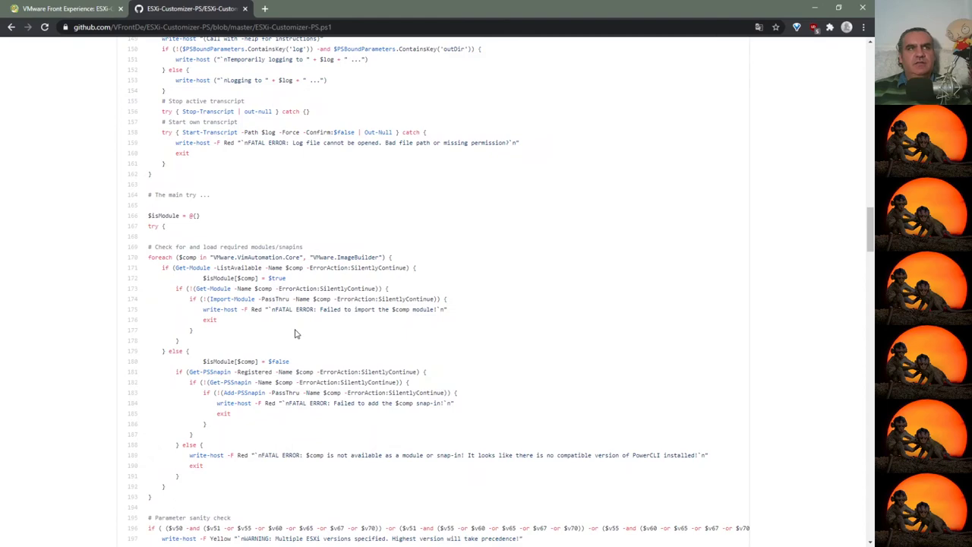
Step: Examine the optional parameters in the script's help text, marking the -v70 option
scroll(296, 329, "up", 3)
scroll(296, 330, "up", 3)
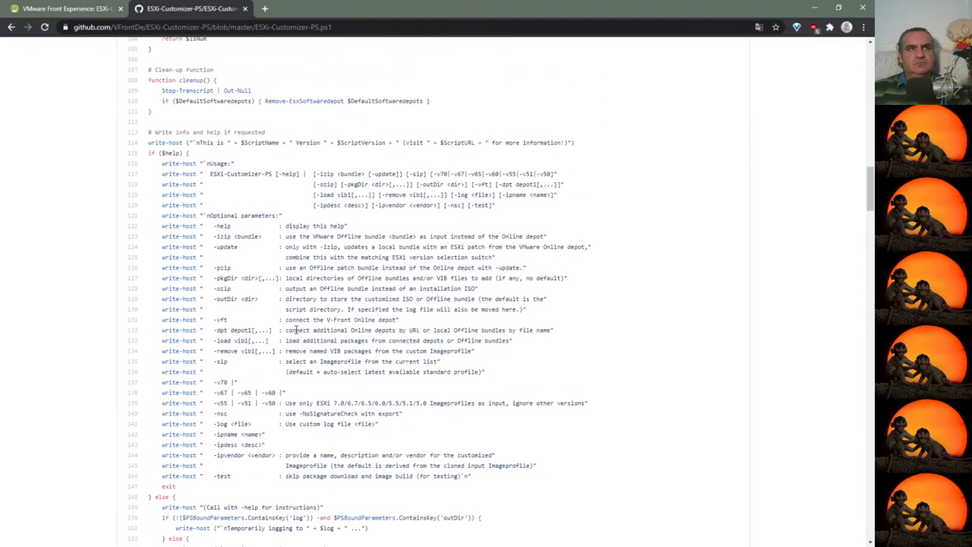
scroll(337, 395, "down", 1)
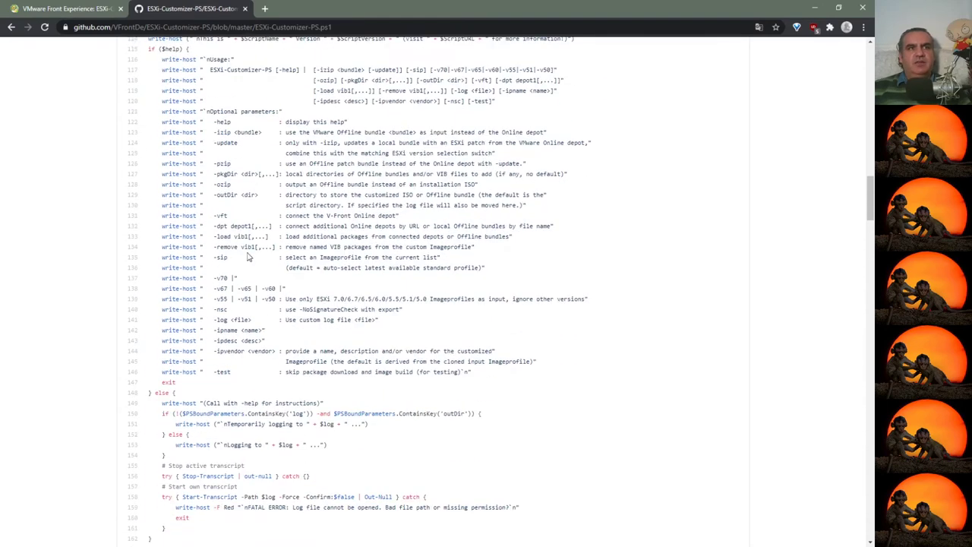
left_click_drag(235, 278, 206, 278)
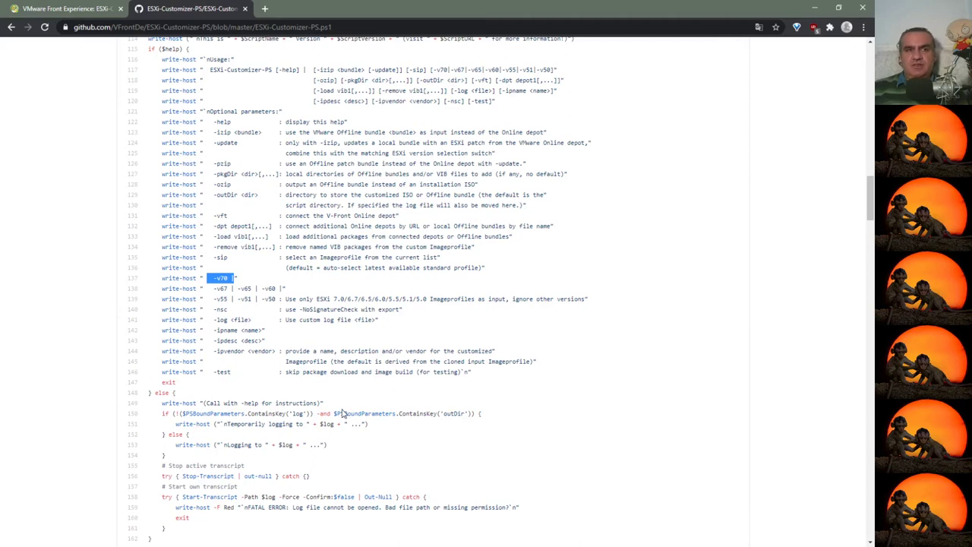
scroll(370, 386, "down", 3)
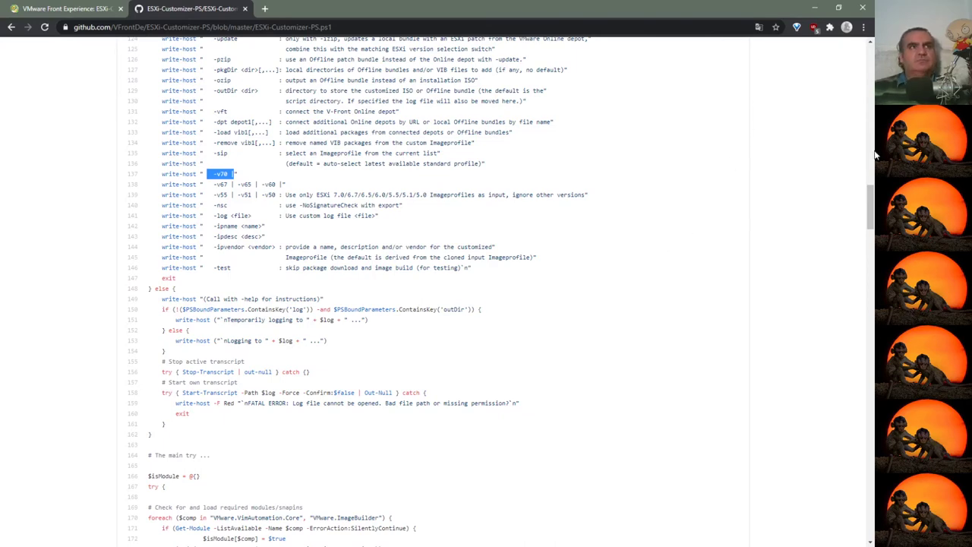
Step: Return to the ESXi-Customizer-PS page, open Windows PowerShell as administrator over it, reposition its window and enlarge the console text
left_click(89, 6)
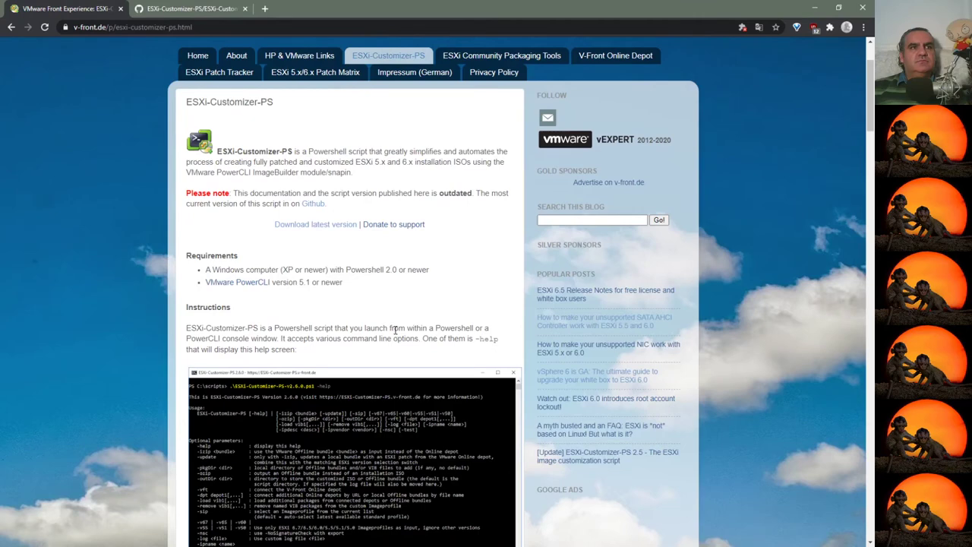
scroll(394, 329, "down", 1)
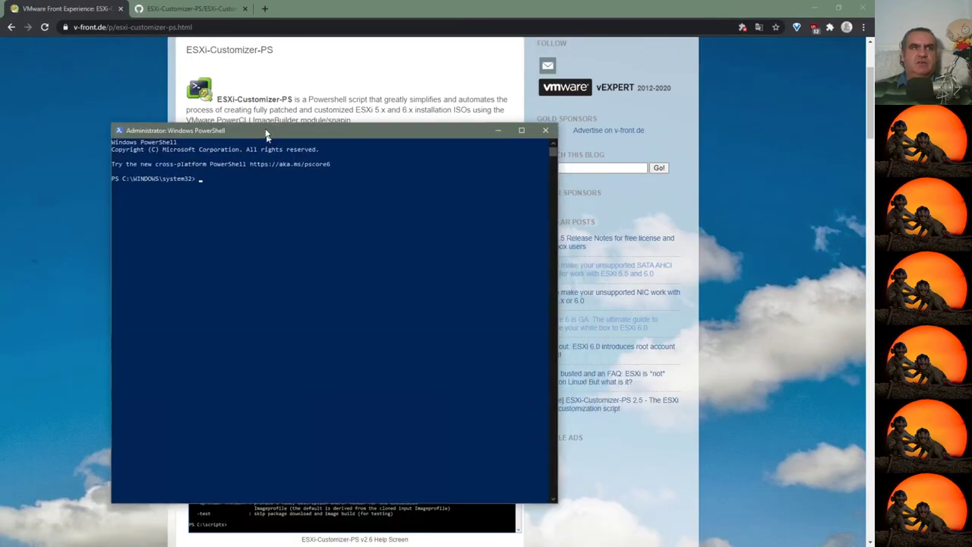
left_click_drag(265, 135, 247, 79)
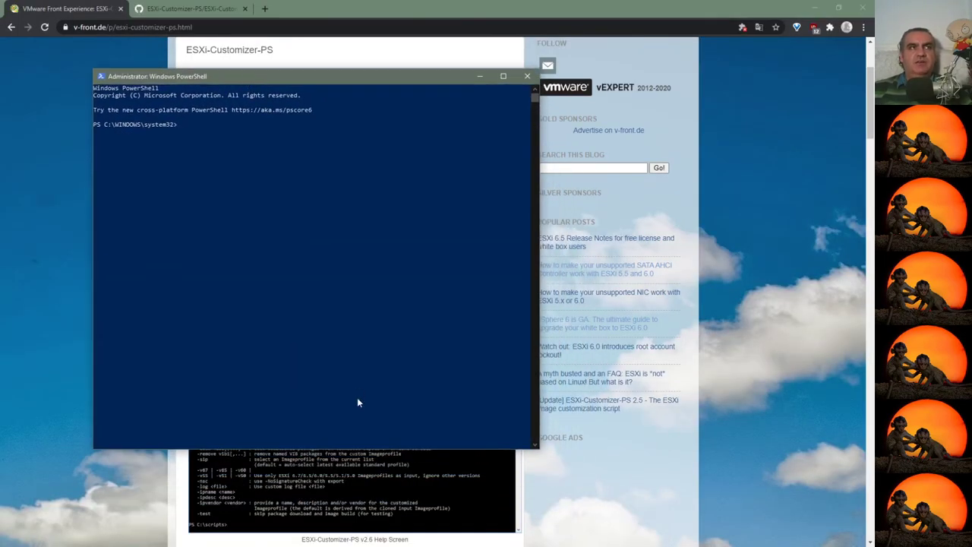
scroll(357, 398, "up", 1)
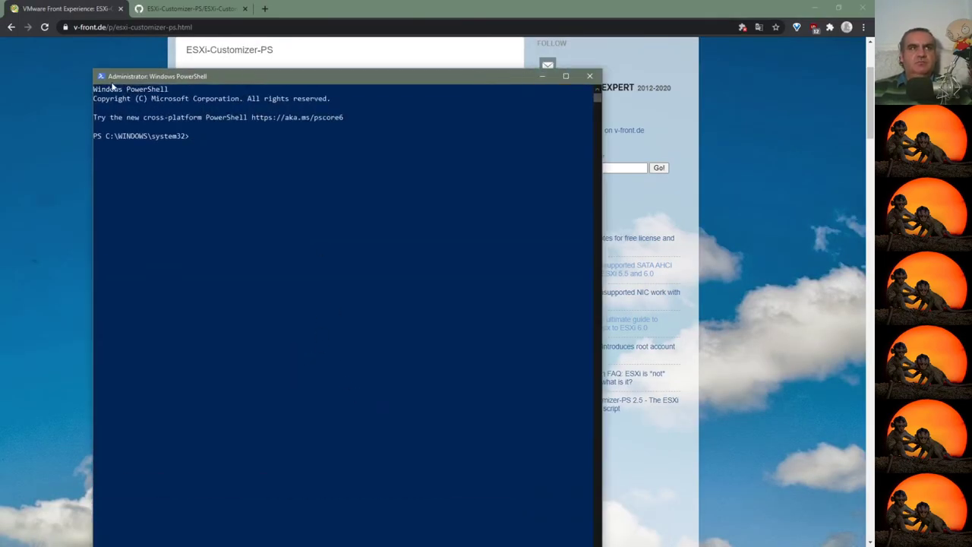
Step: Shrink and reposition the administrator PowerShell window, then widen it and enlarge its console text
left_click_drag(91, 65, 223, 288)
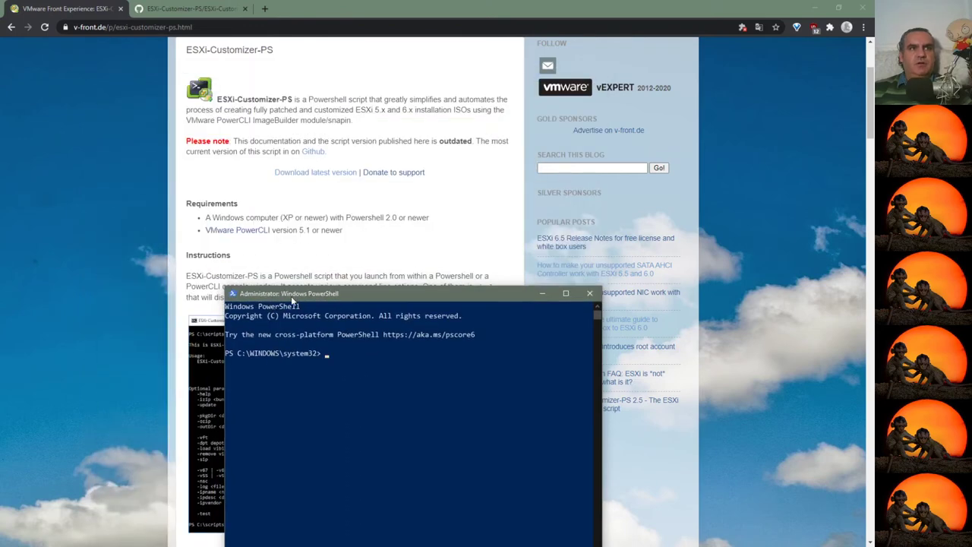
left_click_drag(291, 295, 117, 76)
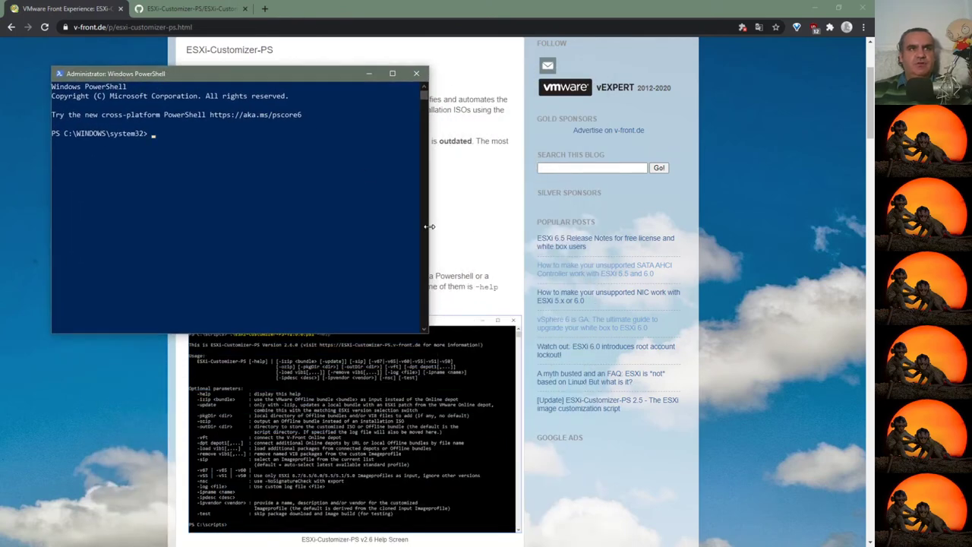
left_click_drag(428, 228, 535, 231)
scroll(372, 273, "up", 3)
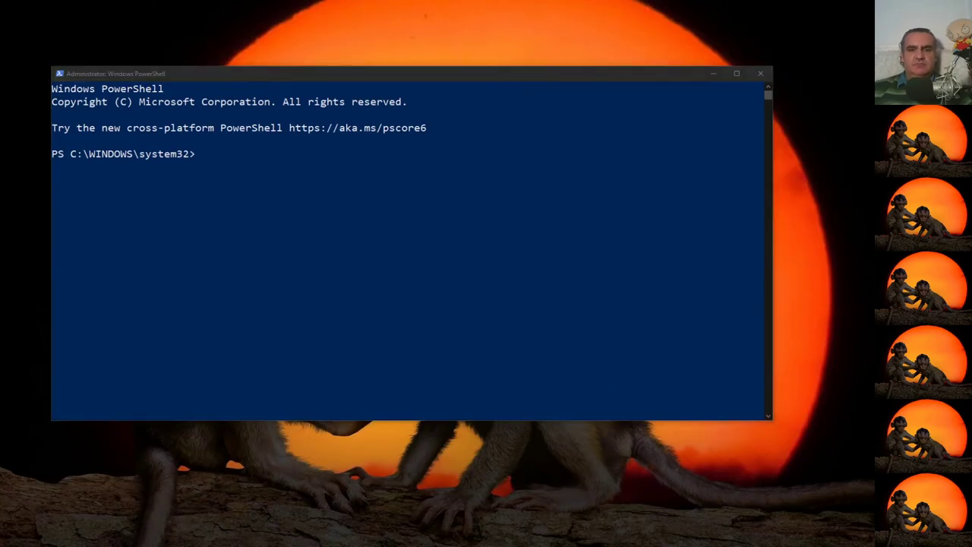
Step: Check the current PowerShell script execution policy with Get-ExecutionPolicy
left_click(285, 196)
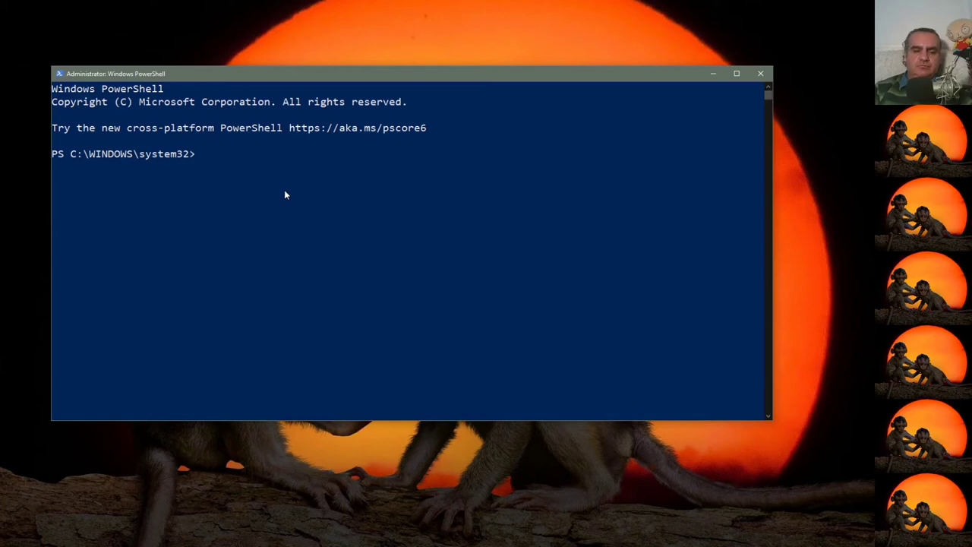
type("get-")
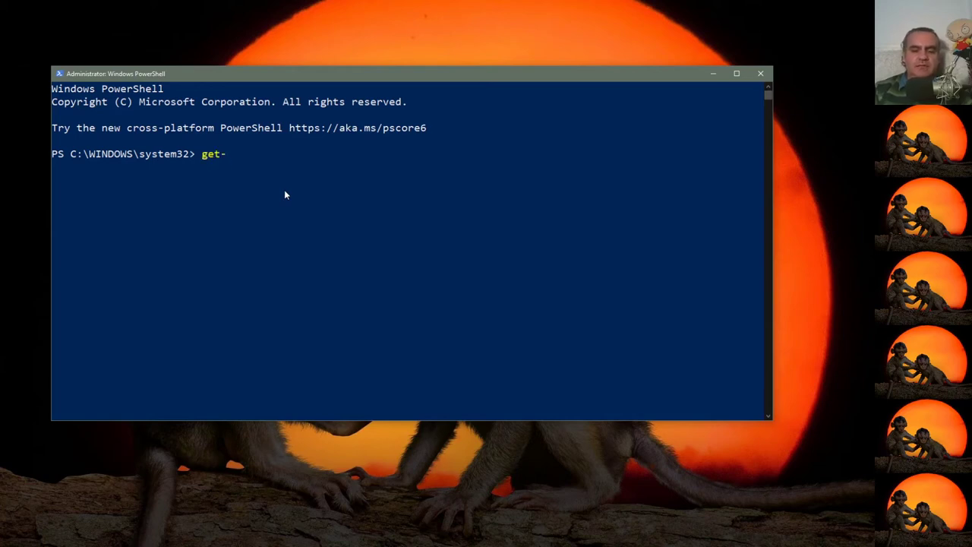
type("exc")
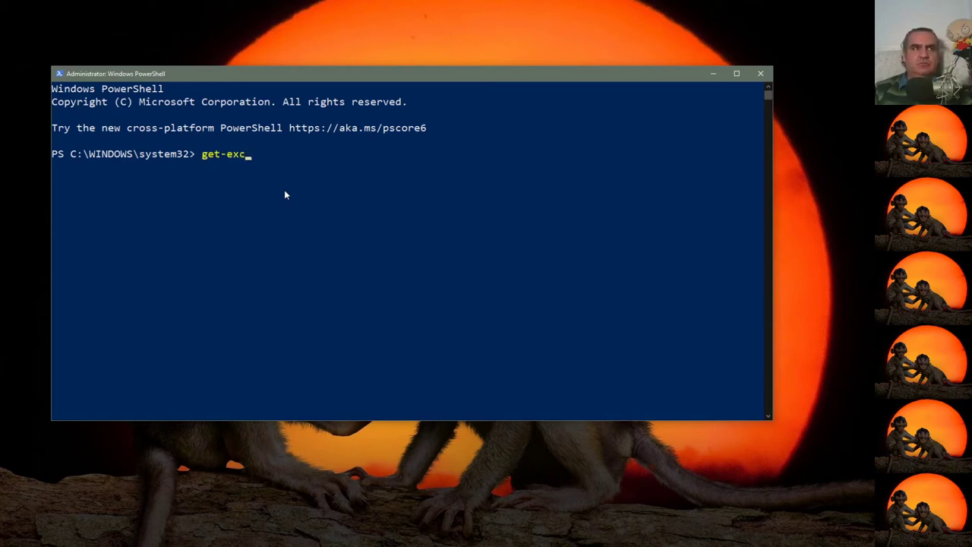
key("BackSpace")
type("ec")
key("Tab")
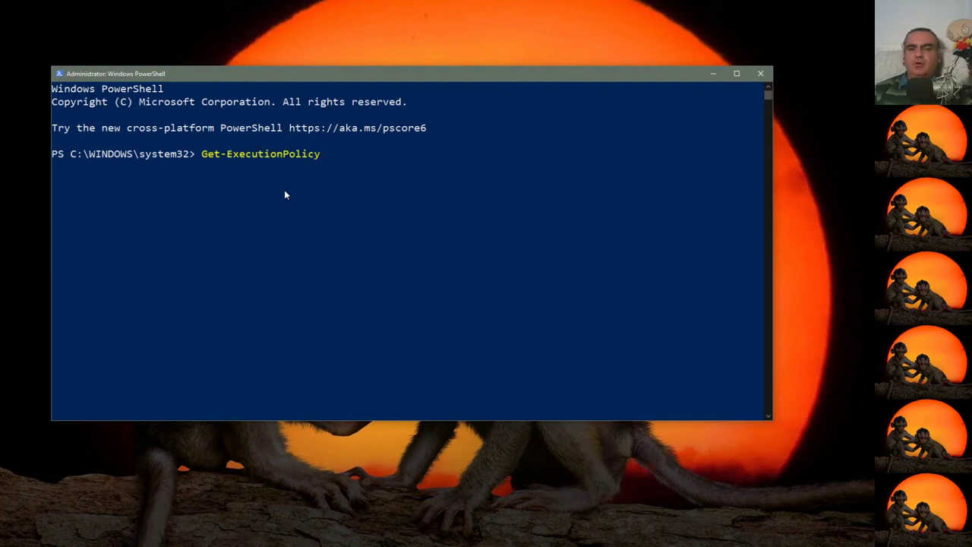
key("Return")
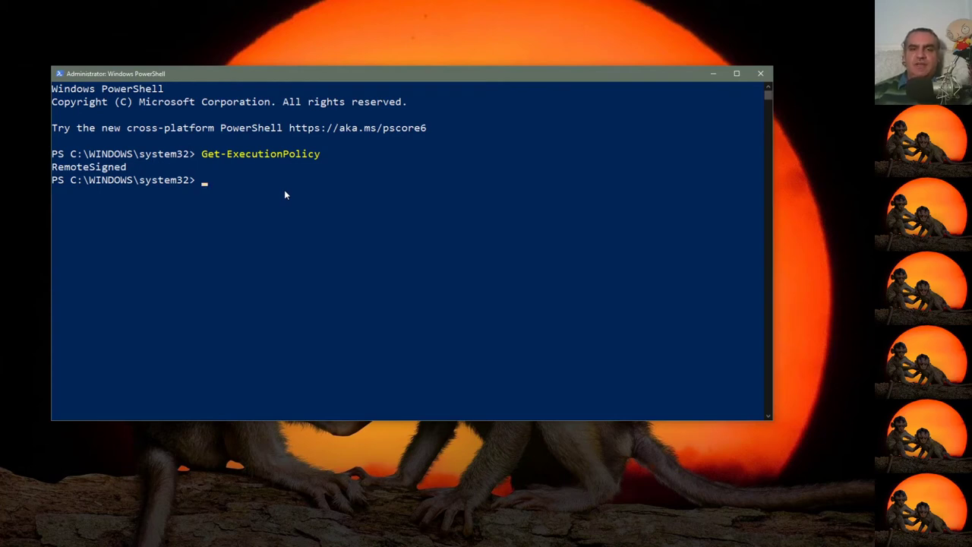
Step: Set the execution policy to remotesigned with the localmachine scope, accept the change, and close the administrator PowerShell window
key("Up")
key("Home")
key("Delete")
type("set-ExecutionPolicy")
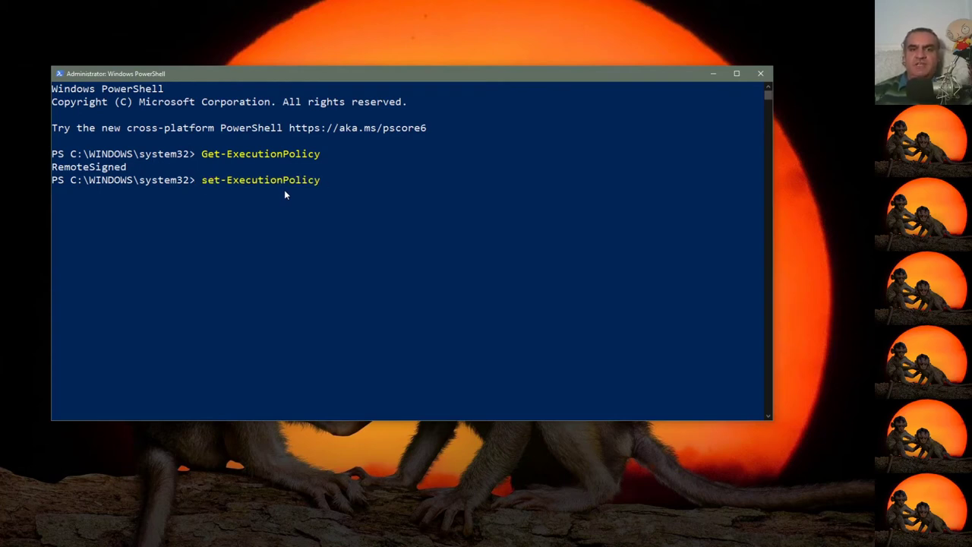
type(" -scope ")
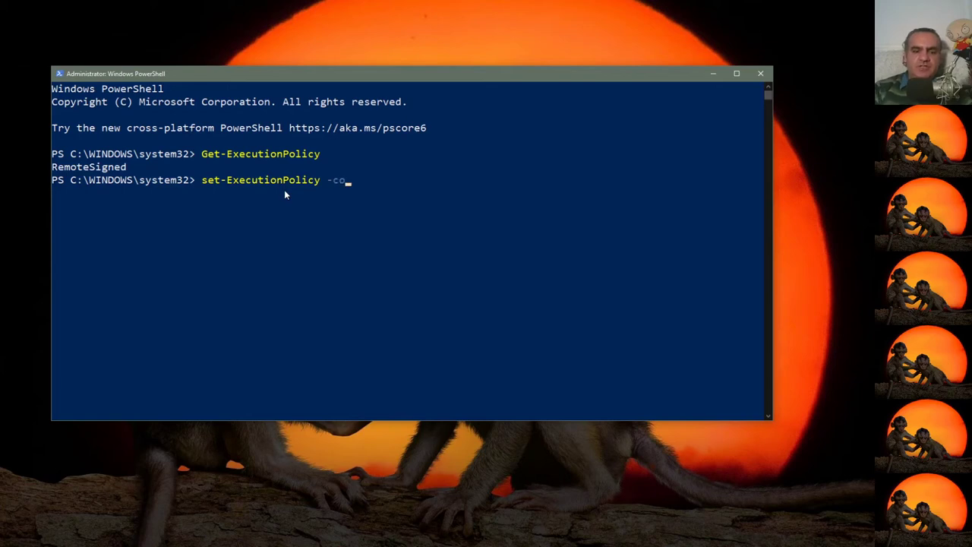
type("lo")
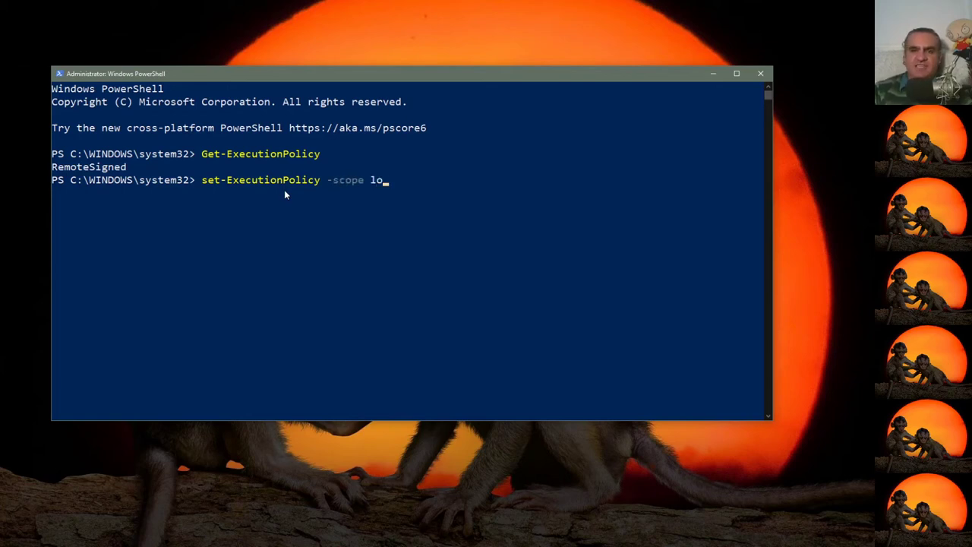
type("calmachine")
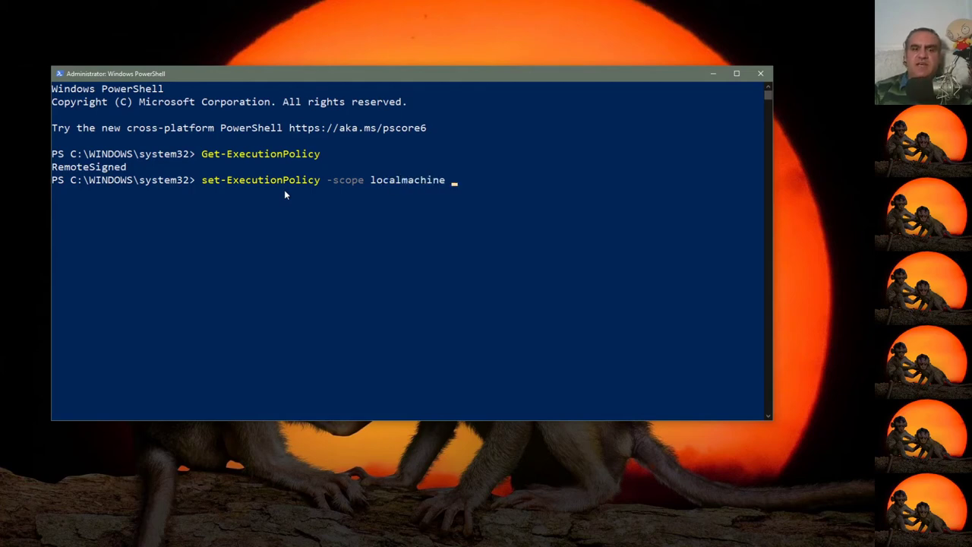
type(" remotesigned")
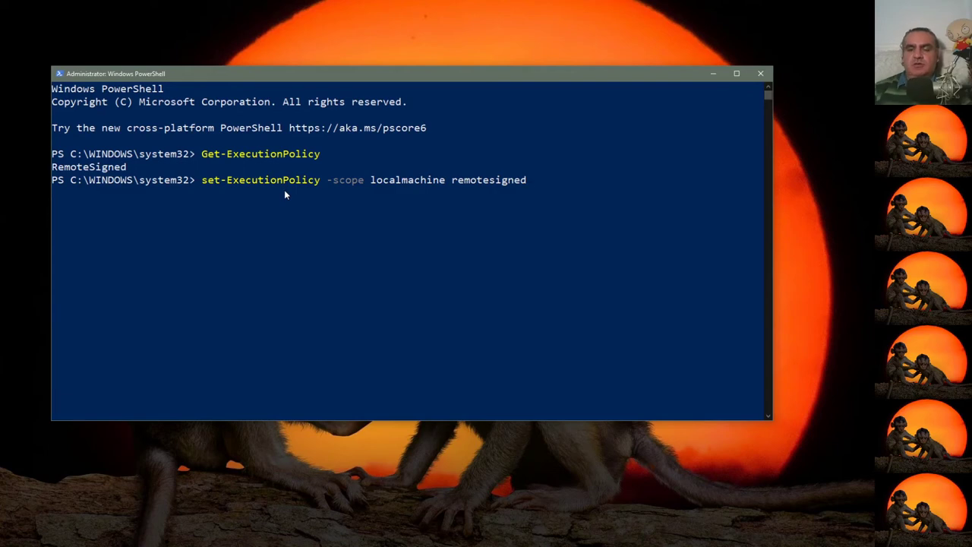
key("Return")
type("y")
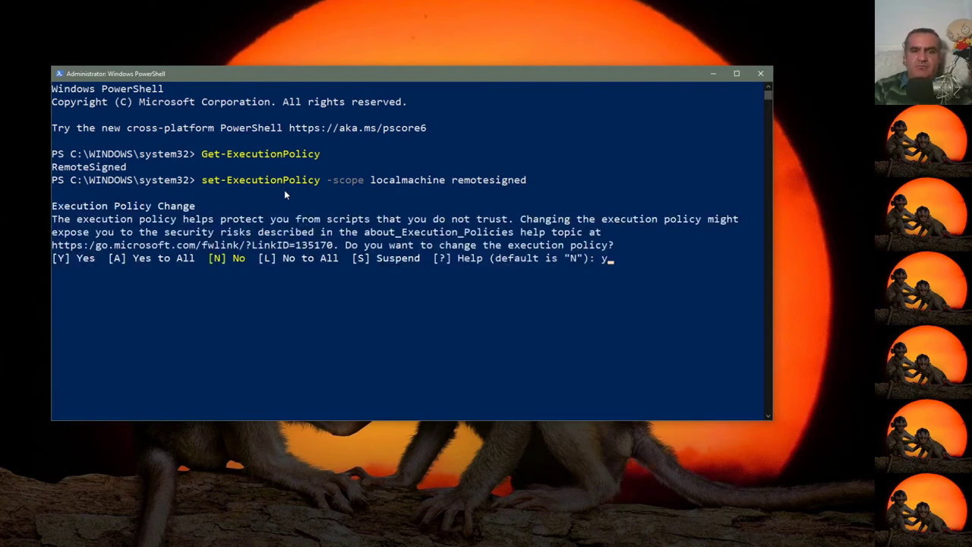
key("Return")
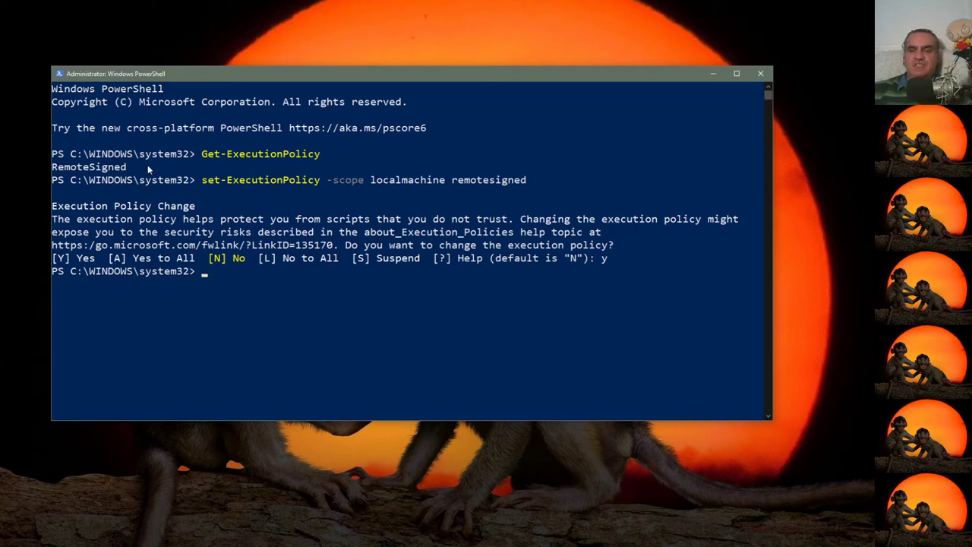
left_click(760, 74)
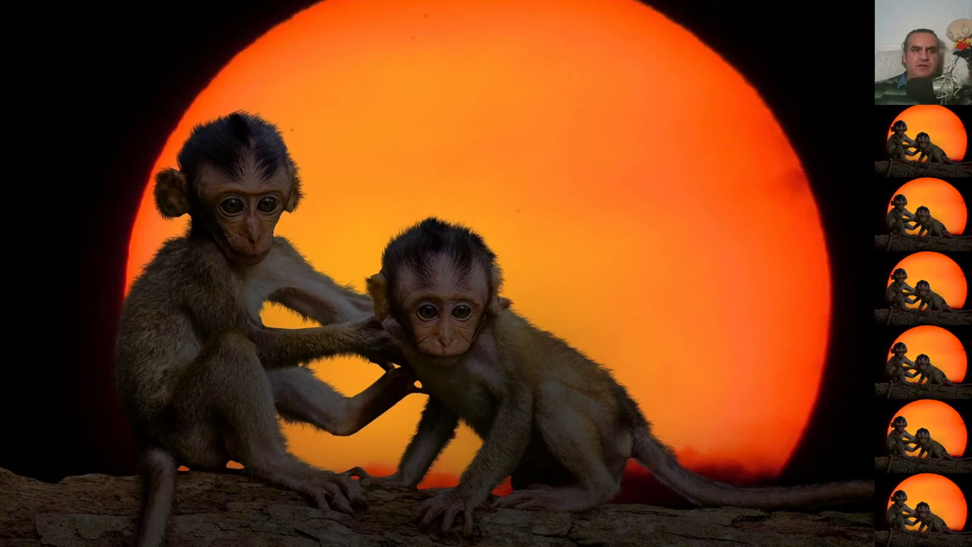
Step: Place the regular Windows PowerShell window opened at V:\ near the desktop's upper edge, enlarging its console text and window size
left_click_drag(280, 439, 136, 54)
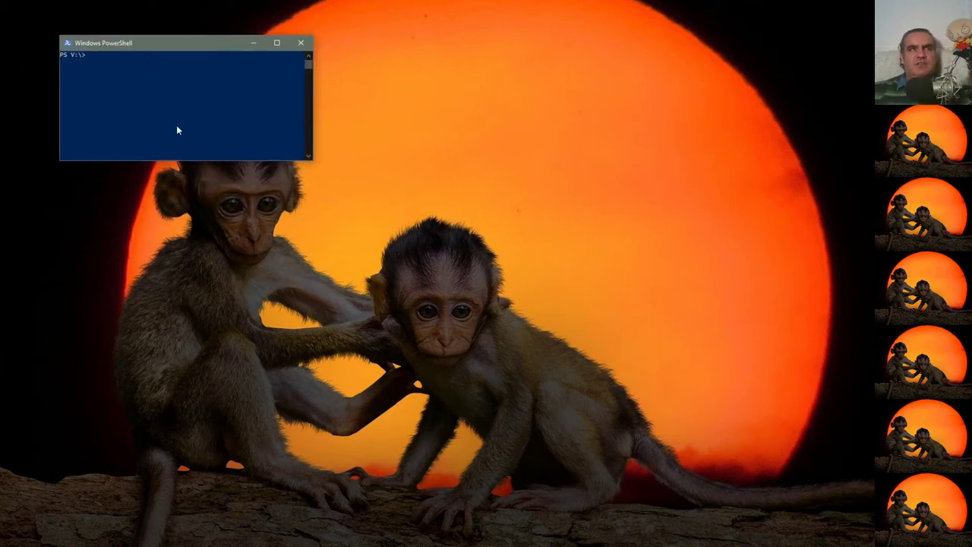
scroll(176, 131, "up", 5, "ctrl")
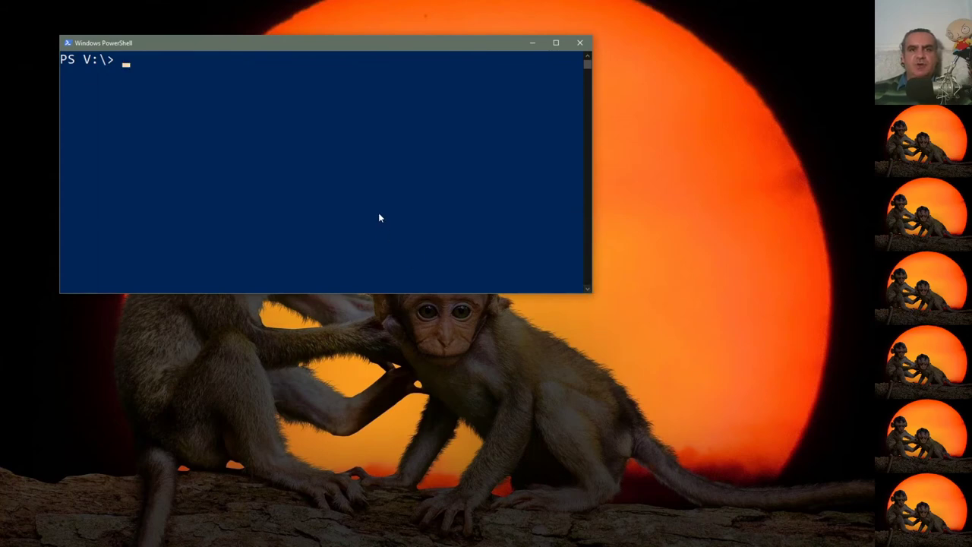
scroll(380, 216, "up", 1, "ctrl")
left_click_drag(661, 331, 828, 462)
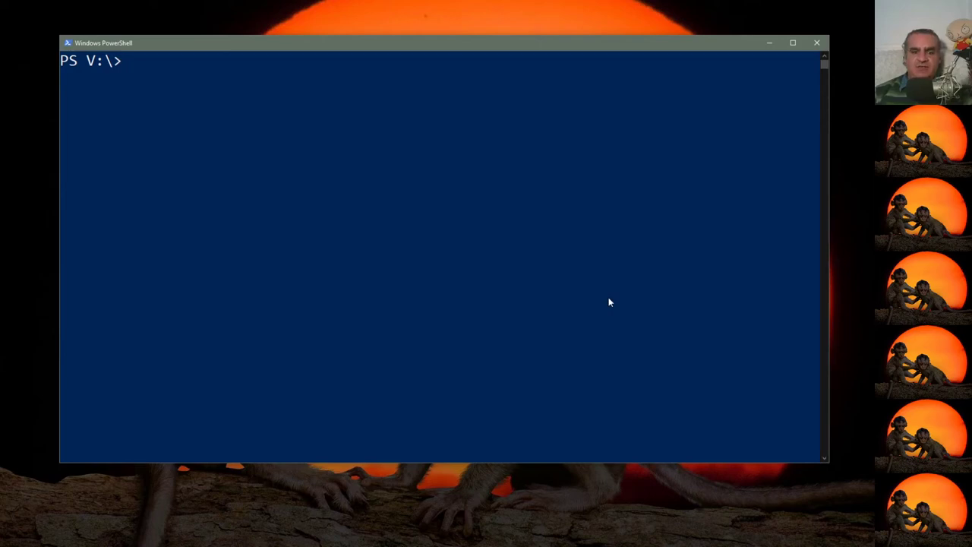
Step: Change to the V:\07-ISO\esxi folder and list its contents with dir
type("cd")
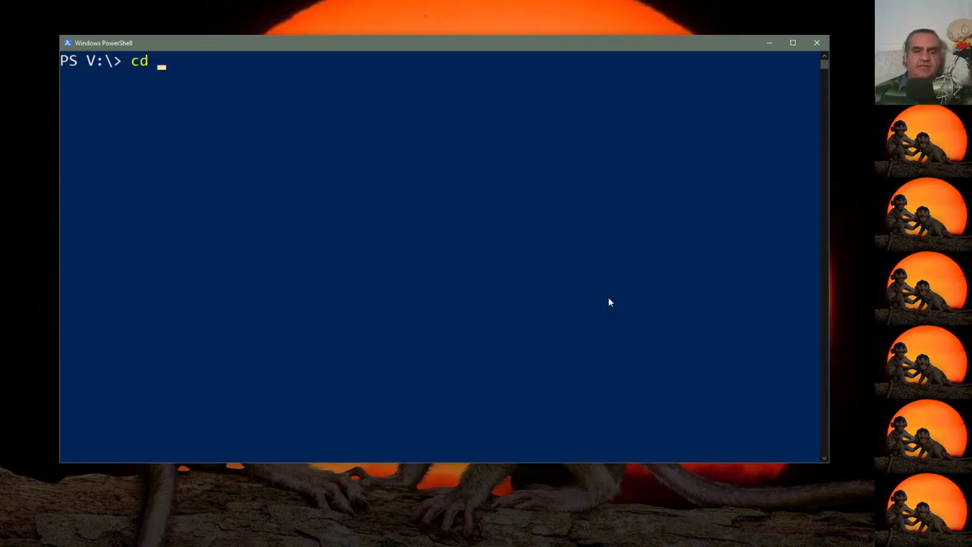
type(" .\\070")
key("Tab")
key("Return")
type("cd .\\")
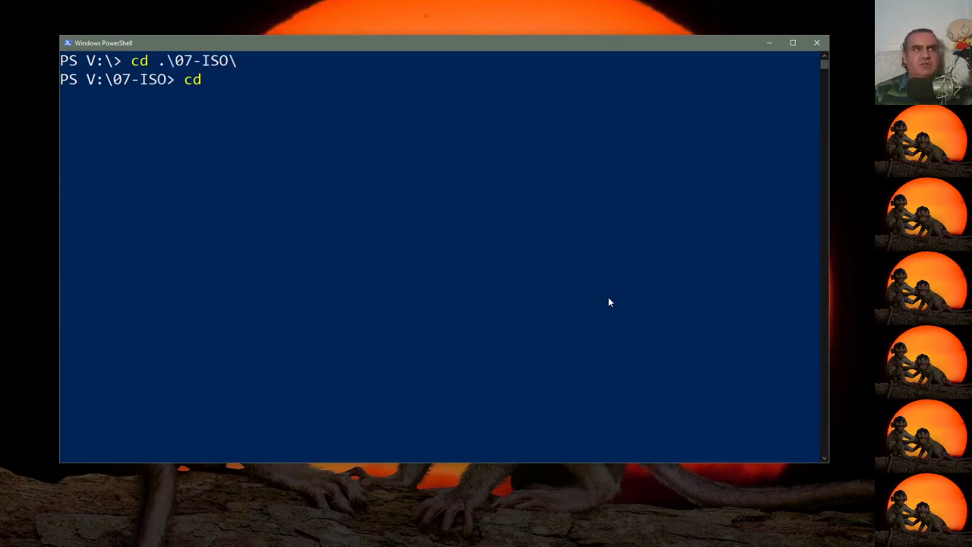
type("es")
key("Tab")
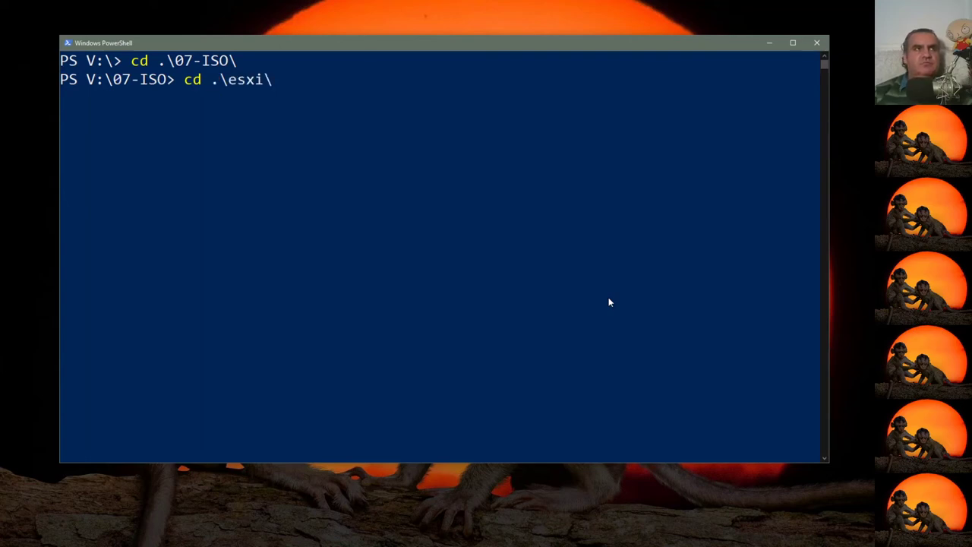
key("Return")
type("dir")
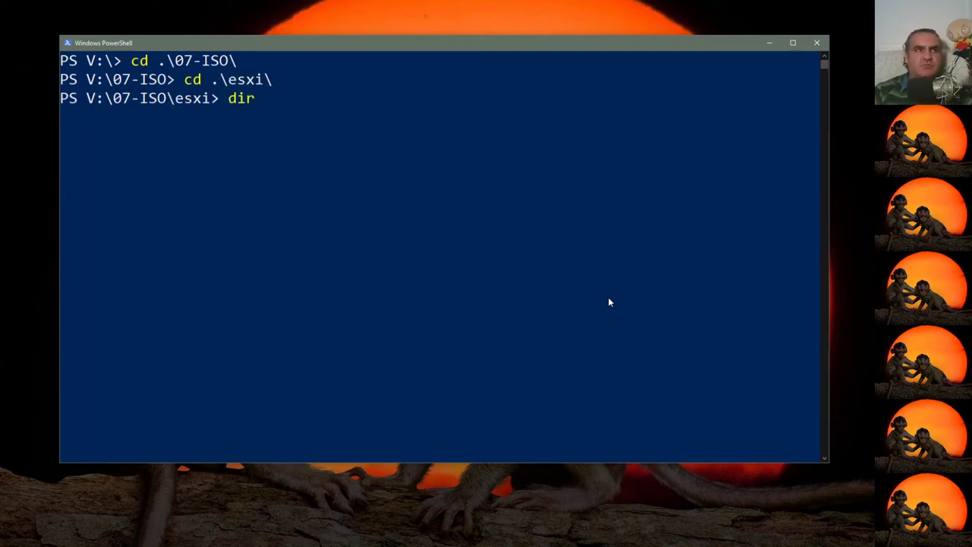
key("Return")
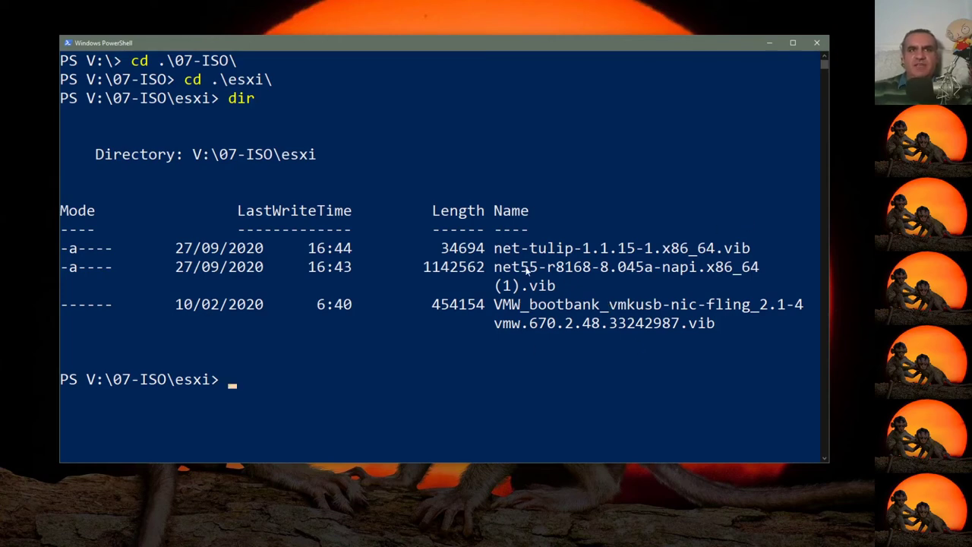
Step: Mark the net-tulip, net55-r8168 and vmkusb-nic-fling driver names in the listing, and return to the parent 07-ISO folder
left_click_drag(494, 247, 753, 248)
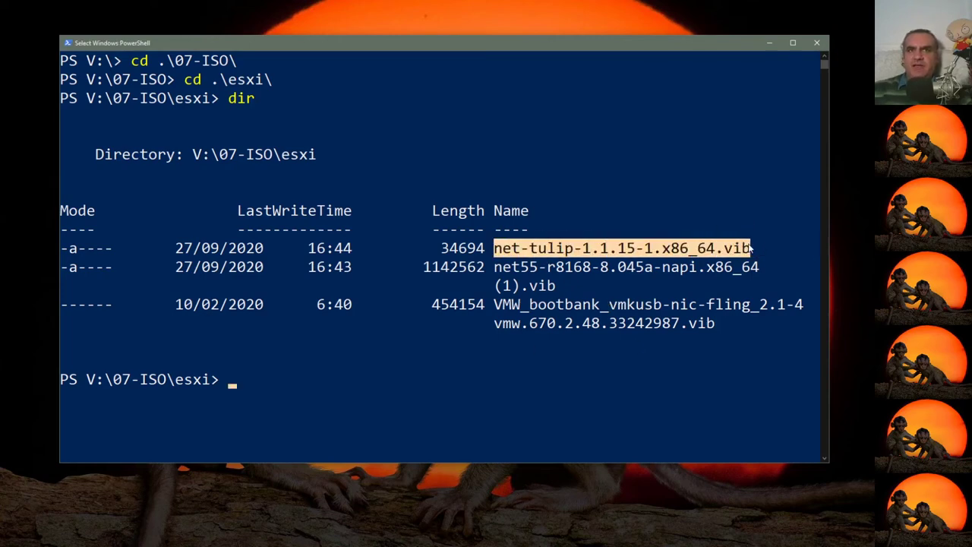
left_click_drag(494, 270, 591, 270)
left_click_drag(494, 304, 748, 306)
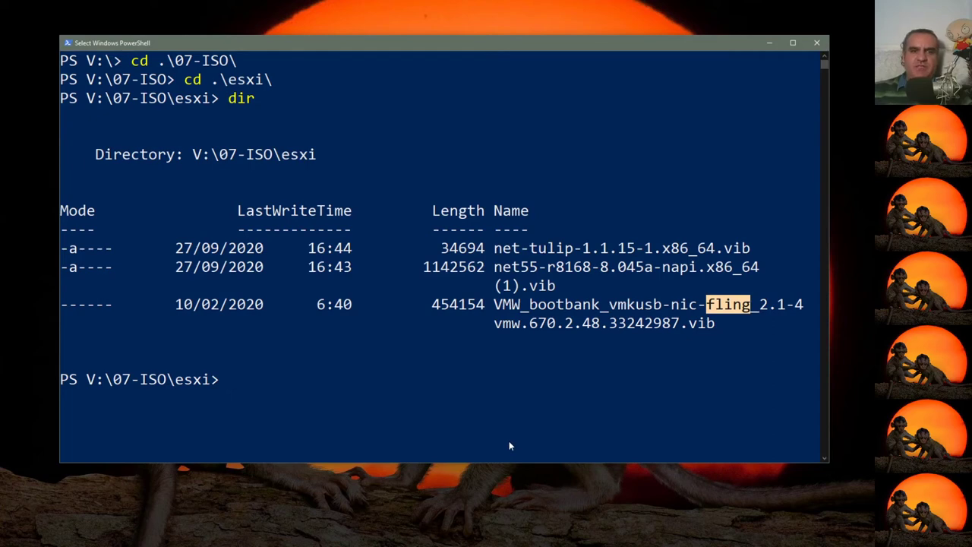
type("cd ..")
key("Return")
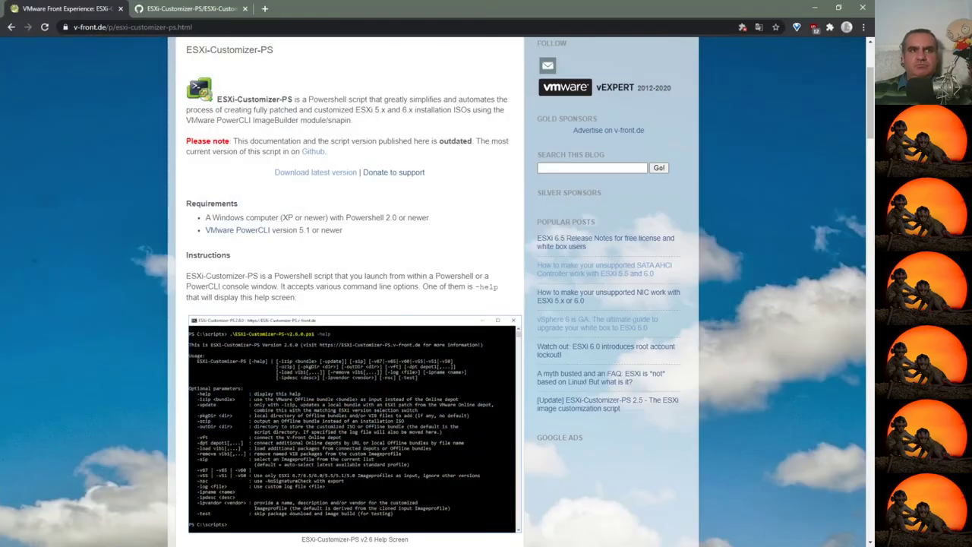
Step: Examine the operating modes and version parameters on the ESXi-Customizer-PS page, and minimize the browser
scroll(243, 304, "down", 7)
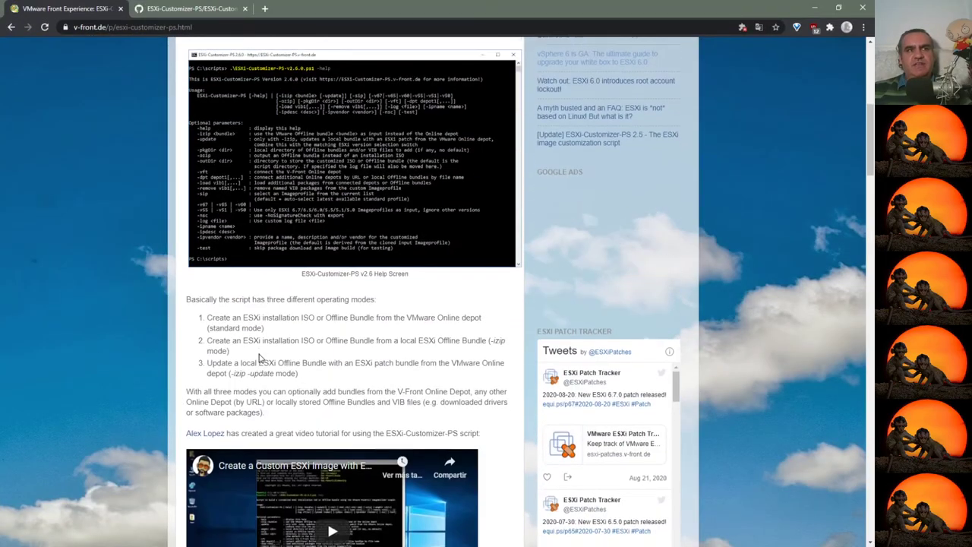
scroll(227, 446, "down", 3)
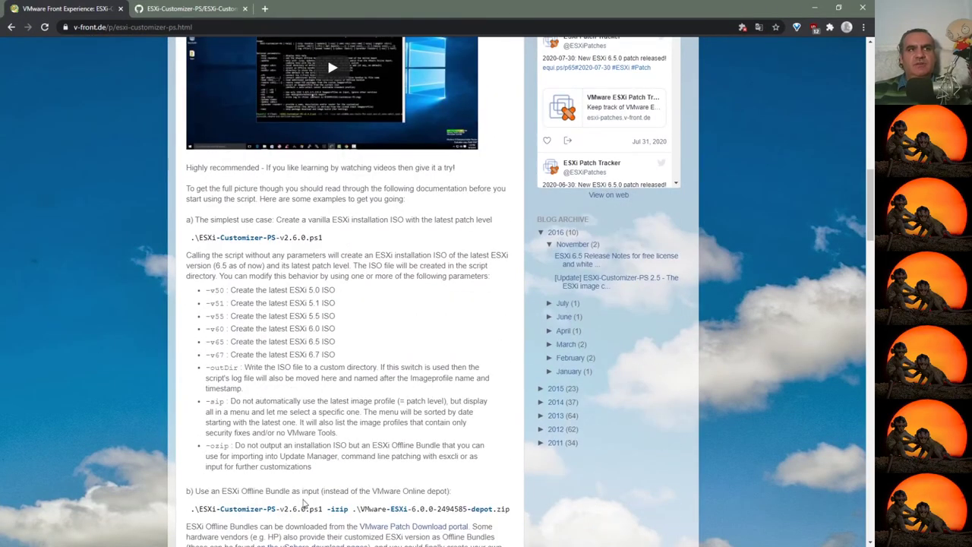
left_click(814, 7)
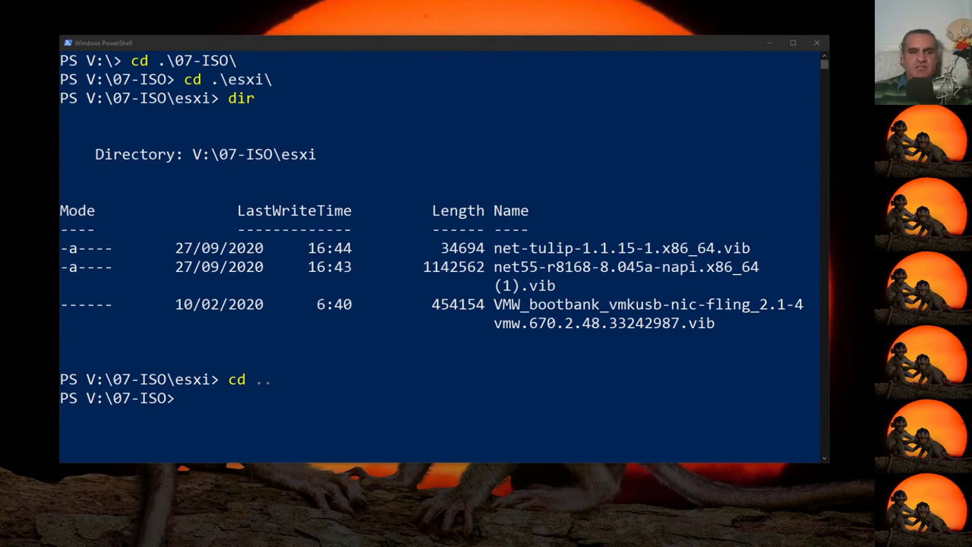
Step: Compose the command .\esxi-Customizer-PS-v2.6.0.ps1 with the options -v67, -load and -pkgDir .\ESXi\ at the 07-ISO prompt
left_click(234, 406)
type(".\\esxi-Customizer-PS-v2.6.0.ps1 -v67")
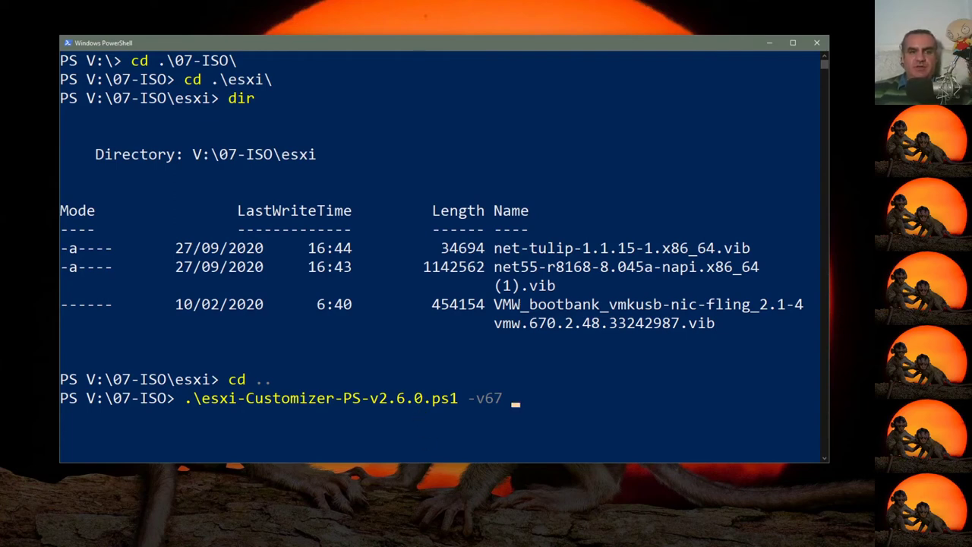
left_click(565, 399)
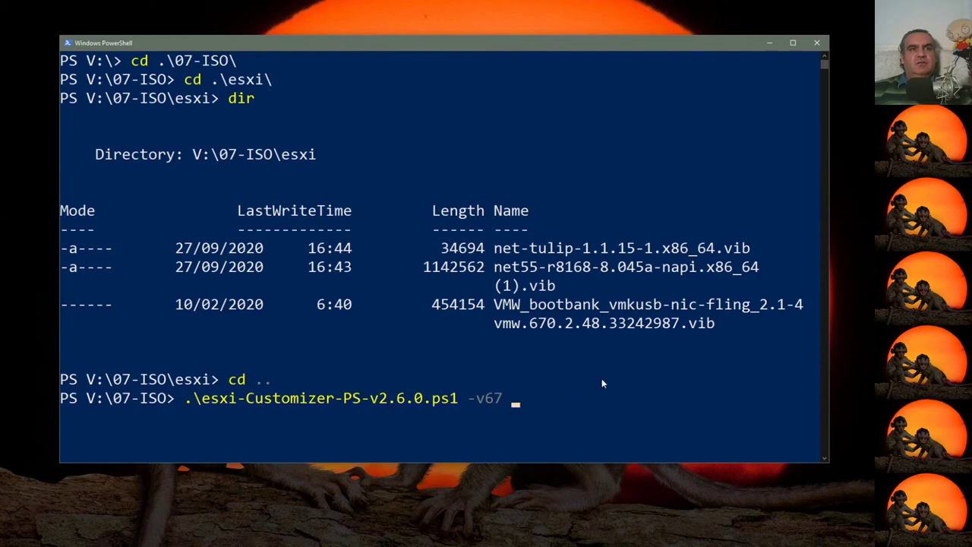
type("-load")
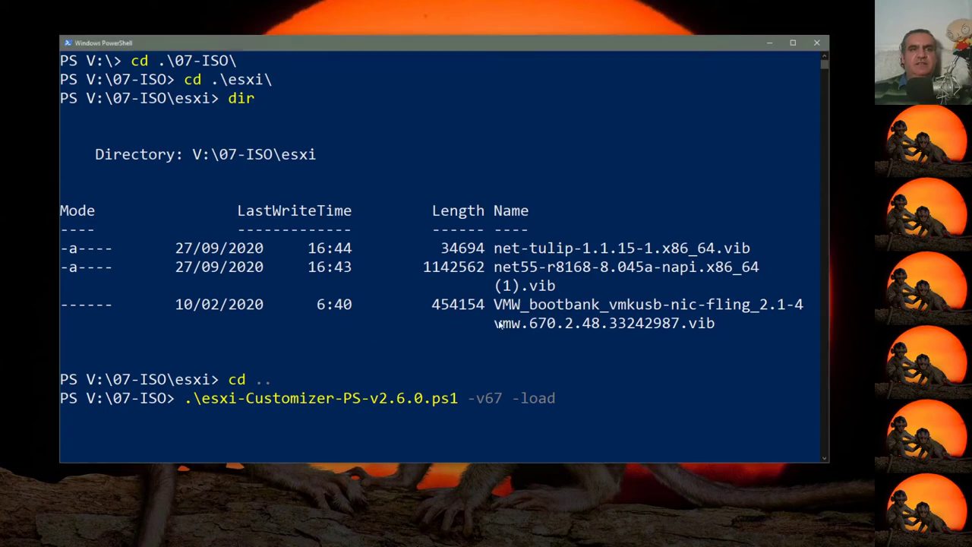
left_click(560, 325)
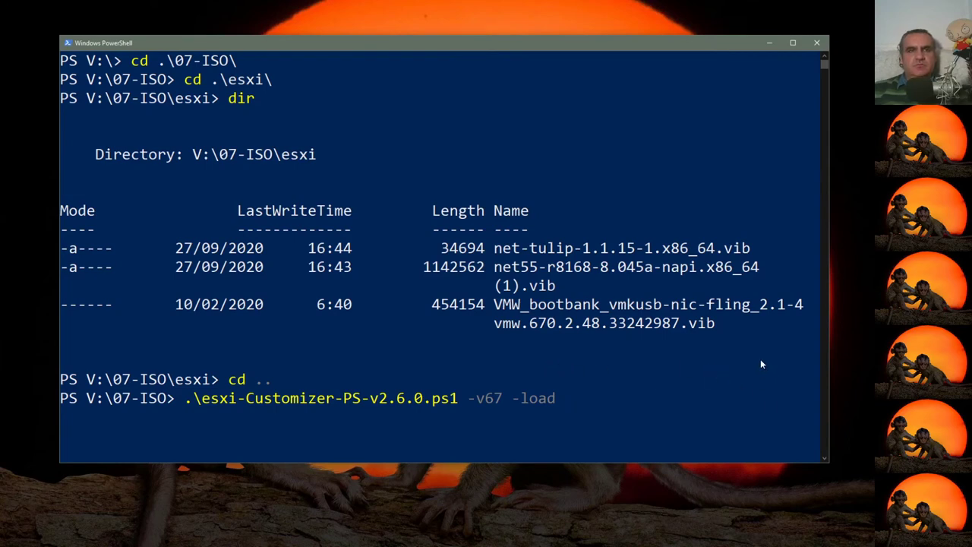
type("-pkgDir .\\ESXi\\")
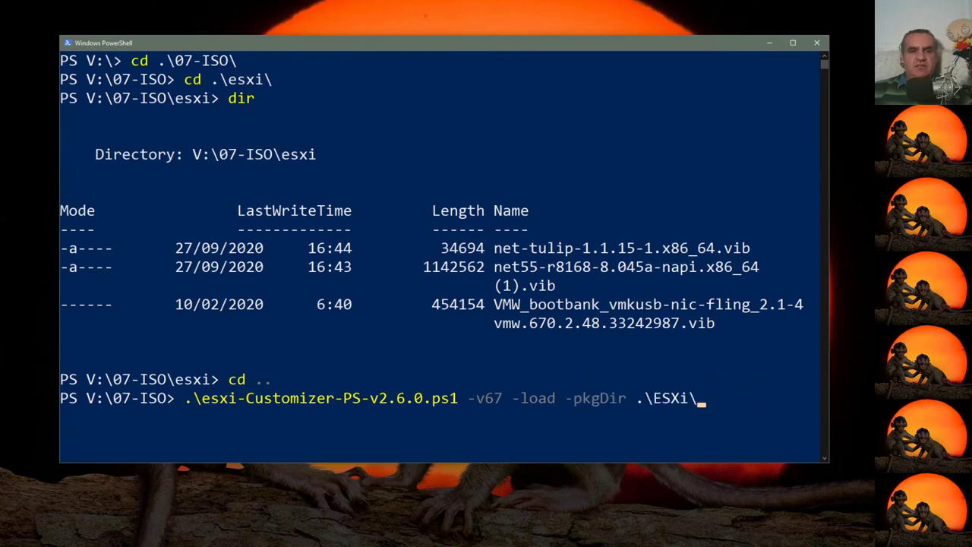
Step: Remove the -load option from the command, keeping -v67 and -pkgDir .\ESXi\
key("Left")
key("Left")
key("Left")
key("Left")
key("Left")
key("Left")
key("Left")
key("Left")
key("Left")
key("Left")
key("Left")
key("Left")
key("Left")
key("Left")
key("Left")
key("Left")
key("Left")
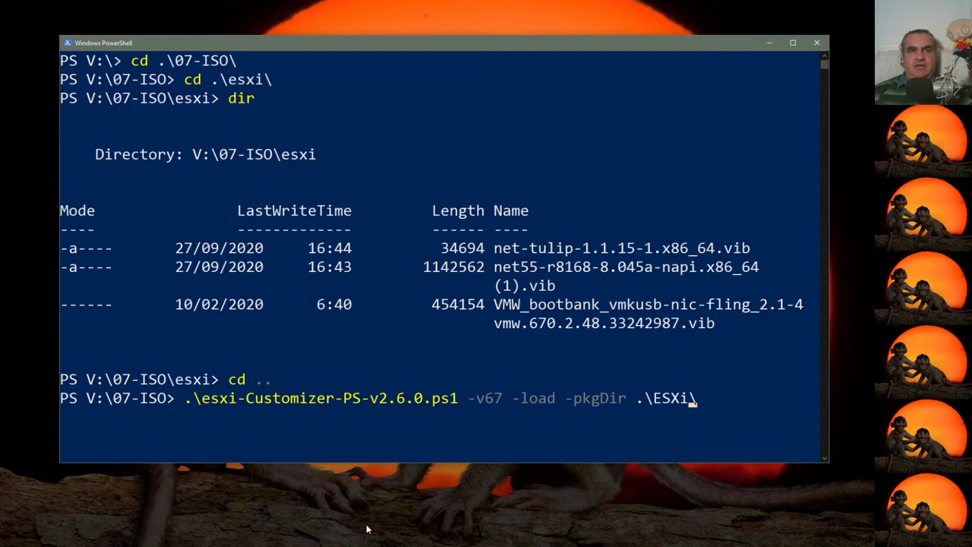
key("Right")
key("Right")
key("Left")
key("BackSpace")
key("BackSpace")
key("BackSpace")
key("BackSpace")
key("BackSpace")
key("BackSpace")
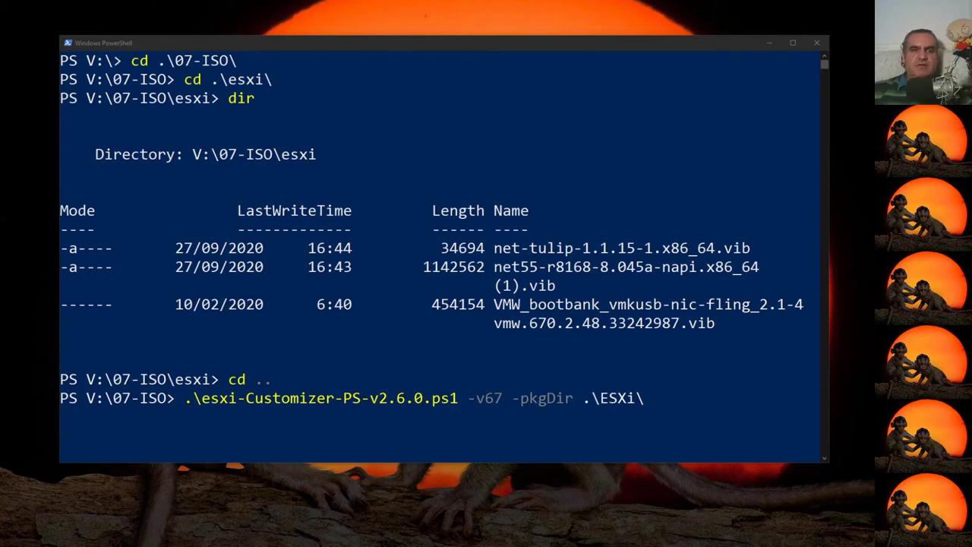
Step: Insert -log .\v67-v.log between -v67 and -pkgDir, and run the ESXi 6.7 build command
left_click(612, 347)
key("ctrl+Left")
key("ctrl+Left")
key("Left")
type("-log .\\v67-v.log")
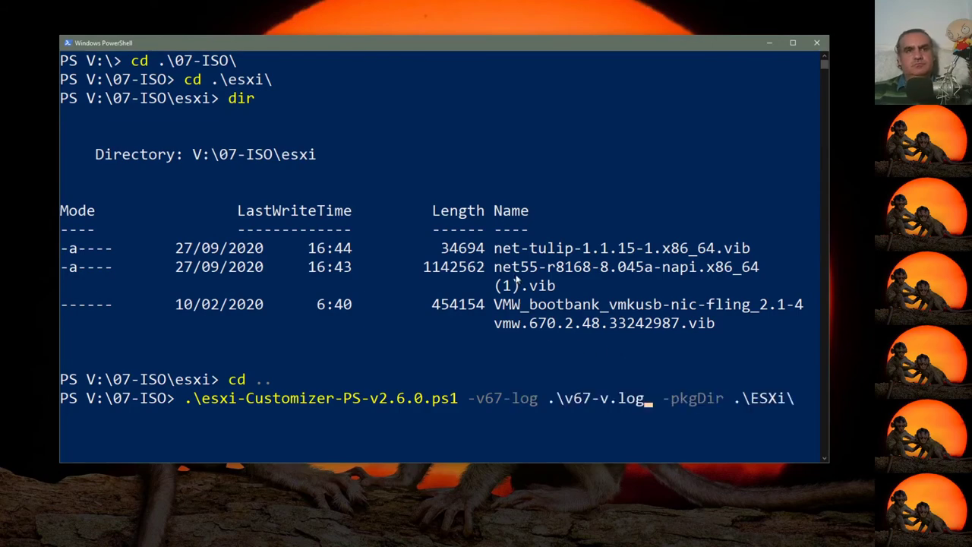
key("ctrl+Left")
key("ctrl+Left")
key("Return")
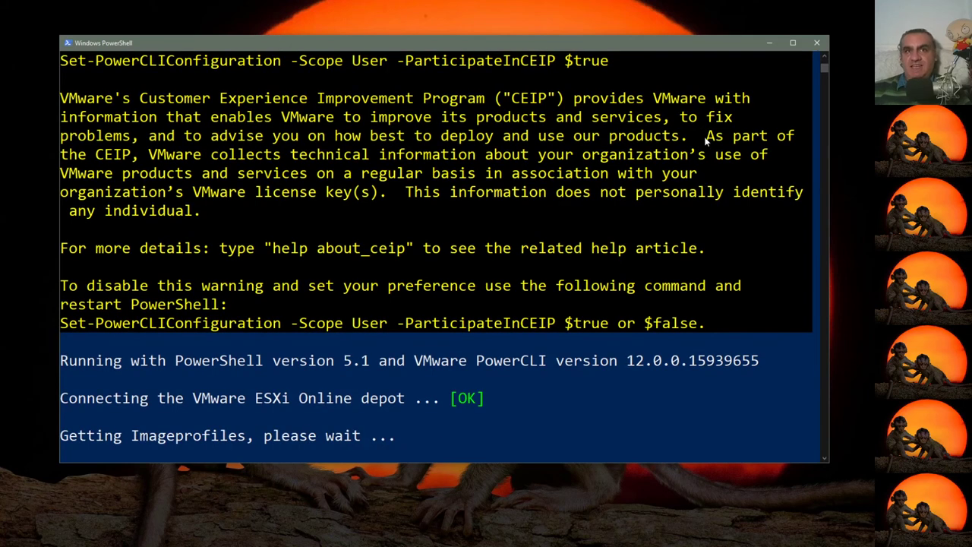
Step: Mark the sentence about technical information collection in the CEIP notice, and clear the selection
left_click_drag(708, 136, 387, 195)
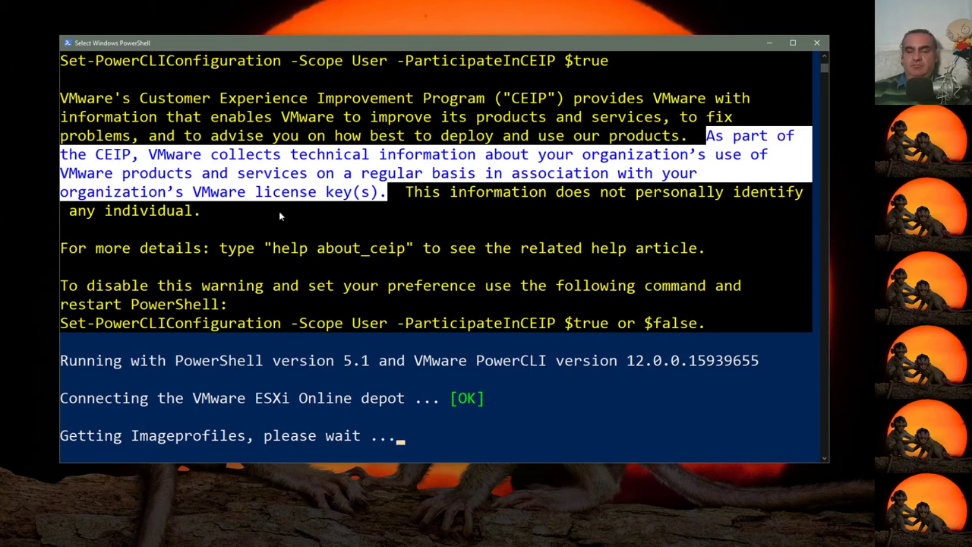
left_click(312, 212)
right_click(312, 215)
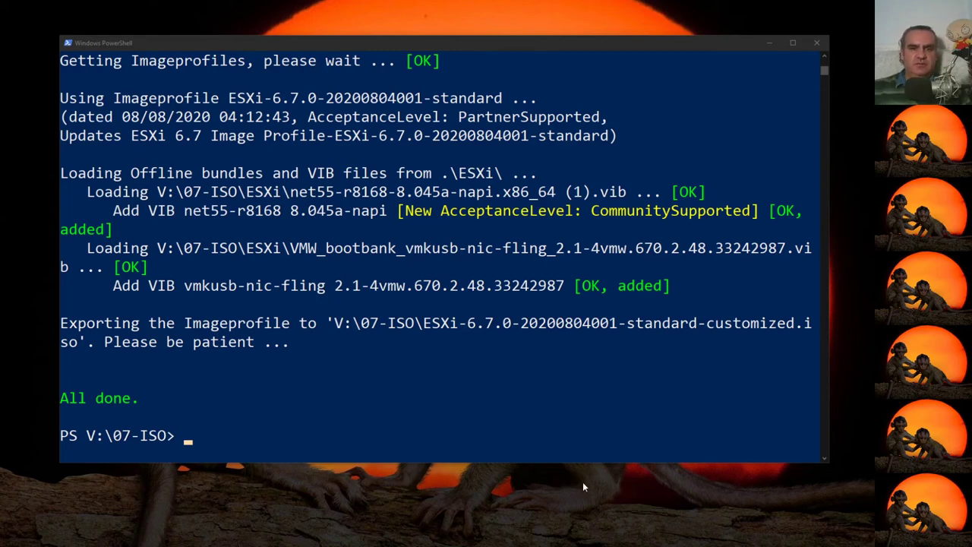
Step: List the contents of the .\esxi\ folder with Get-ChildItem
left_click(354, 193)
type("get-chi")
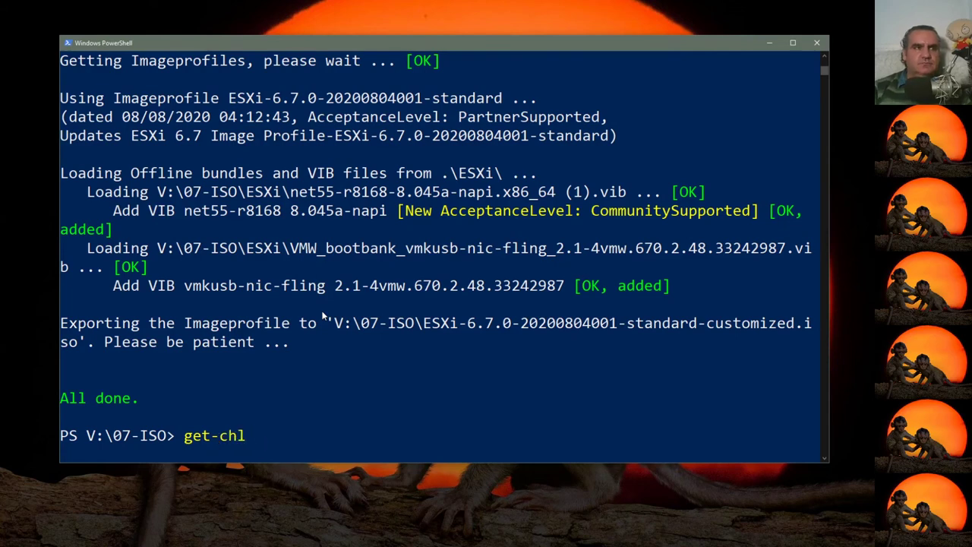
key("Tab")
type(".\\esxi\\")
key("Return")
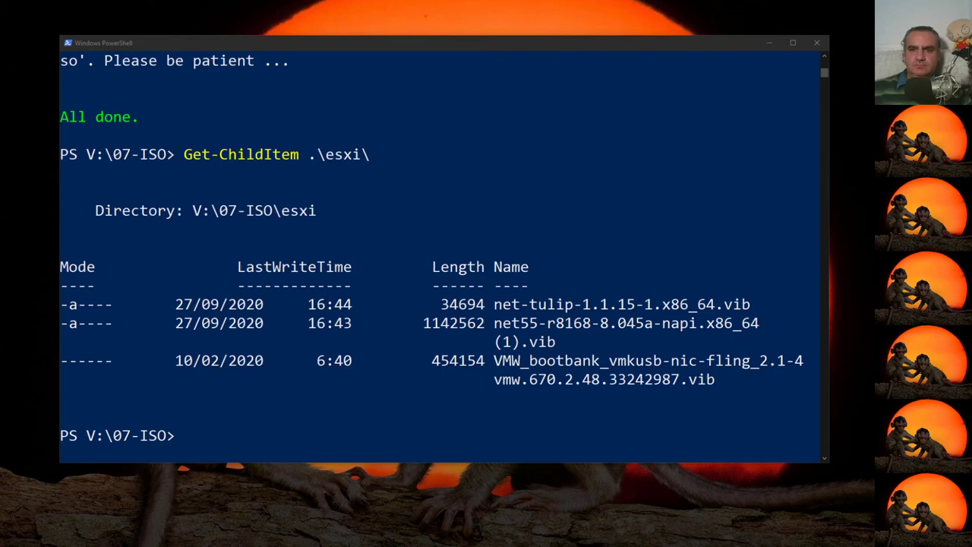
Step: Reuse the Get-ChildItem command to list the contents of the .\esxi65\ folder
left_click(443, 340)
key("Up")
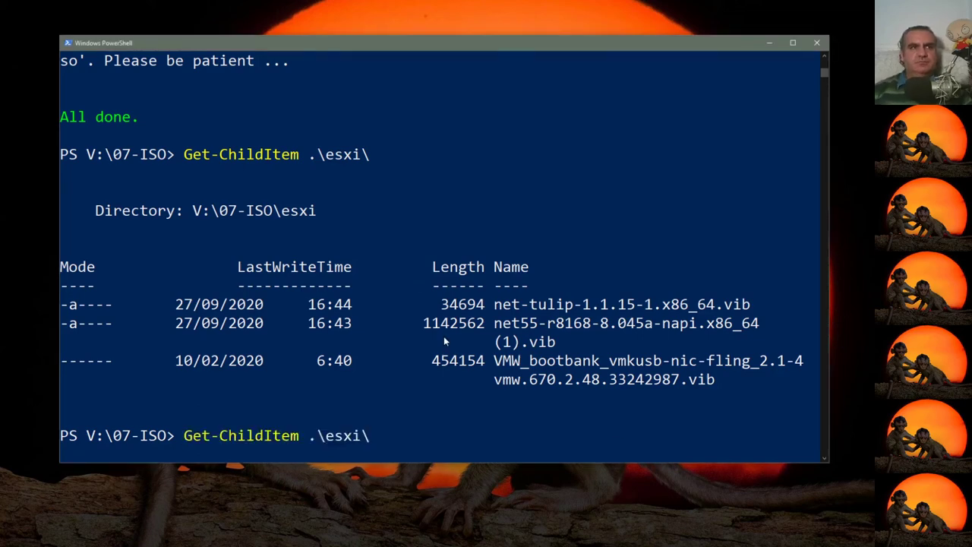
key("Up")
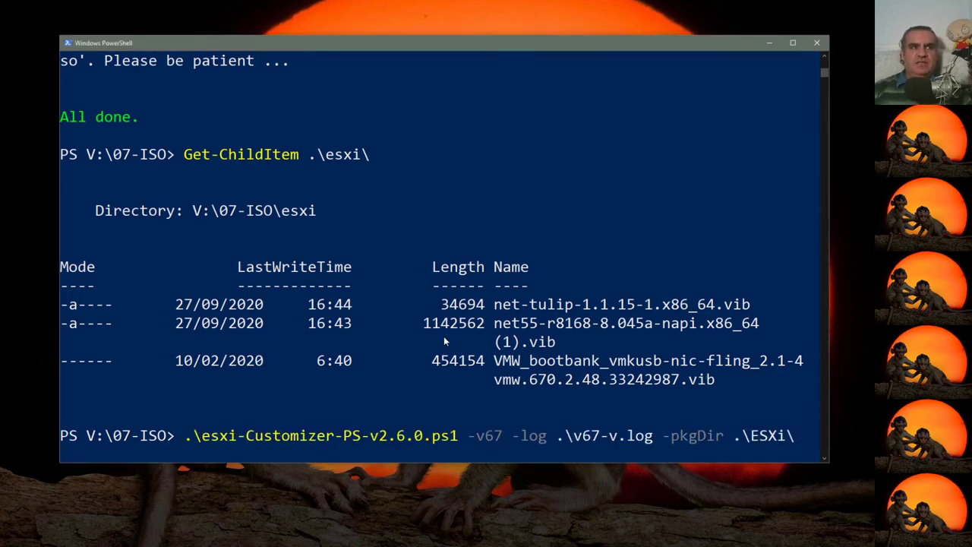
key("Down")
key("Left")
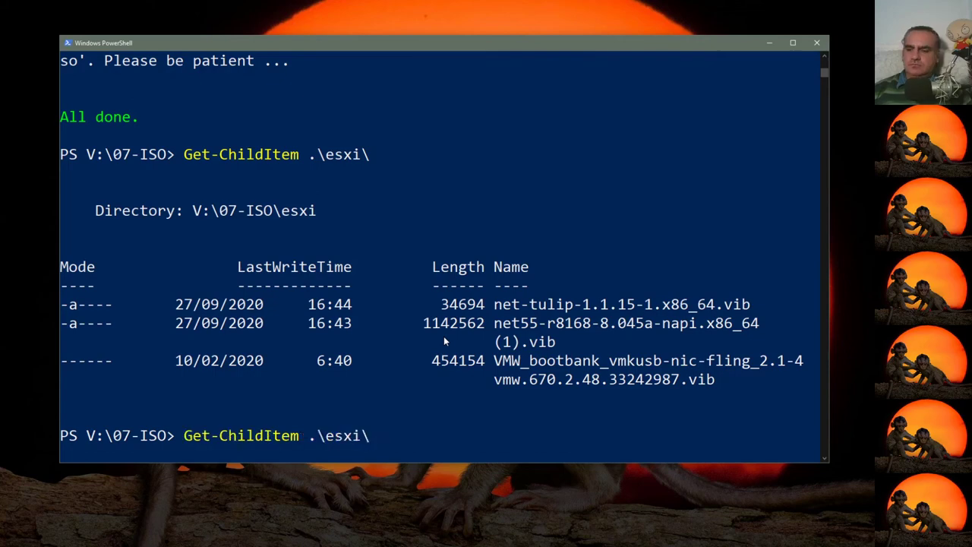
type("65")
key("Return")
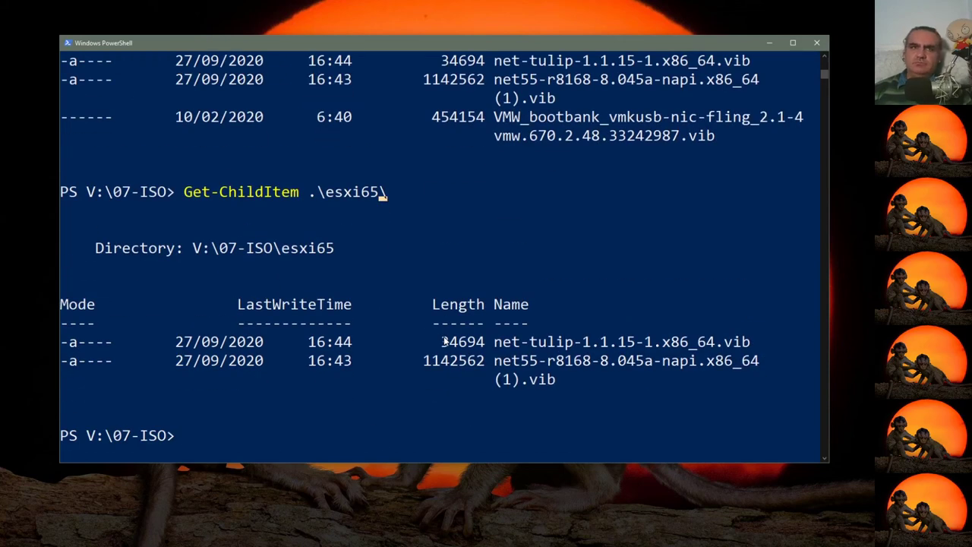
Step: Recall the ESXi-Customizer command and change its version option to -v65
key("Up")
key("Up")
key("Left")
key("Left")
key("Left")
key("Left")
key("Left")
key("Left")
key("Left")
key("Left")
key("Left")
key("Left")
key("Left")
key("Left")
key("Left")
key("Left")
key("Left")
key("Left")
key("Left")
key("Left")
key("Left")
key("Left")
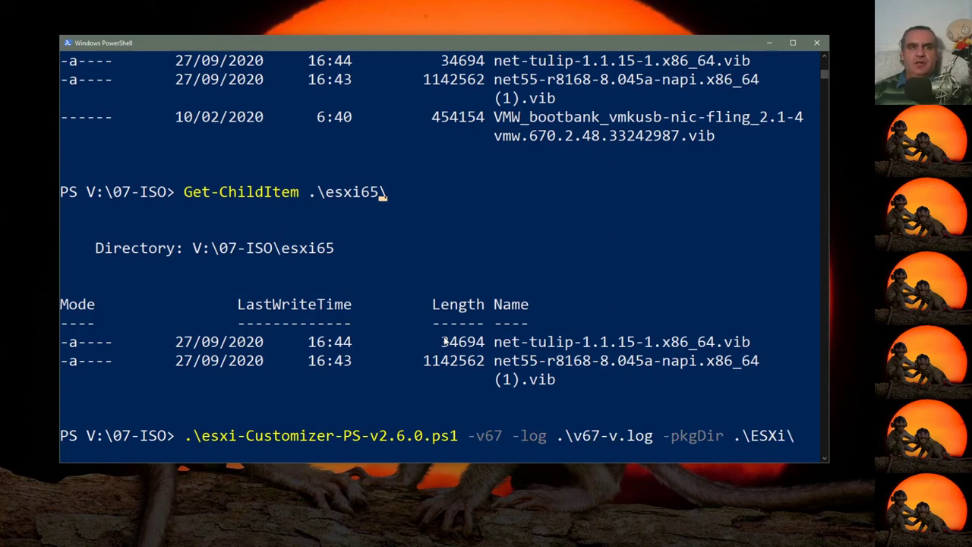
key("Right")
key("Delete")
type("5")
Step: Change the log file name in the recalled command to .\v65-v.log
key("Right")
key("Right")
key("Right")
key("Right")
key("Right")
key("Right")
key("Right")
key("Right")
key("Right")
key("Right")
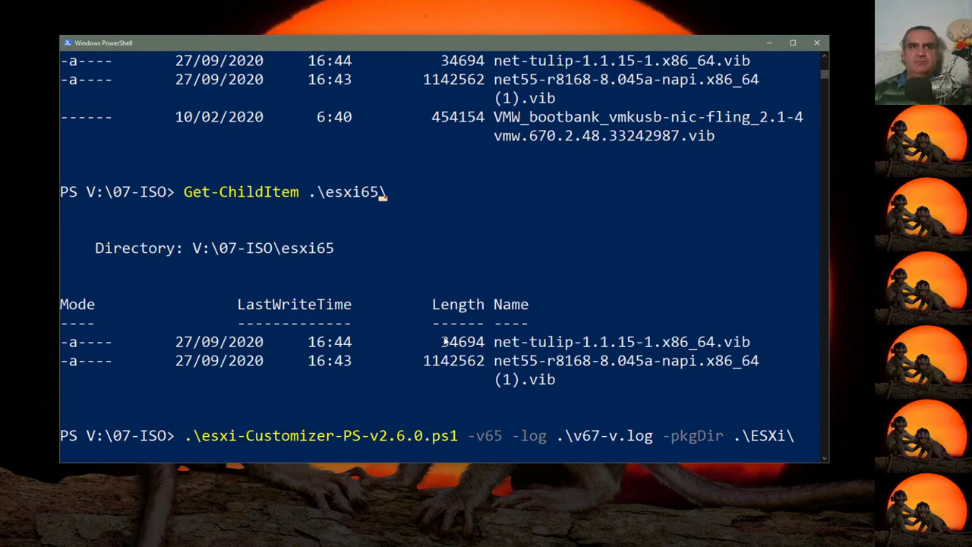
key("Delete")
type("5")
Step: Set the command's -pkgDir value to the '.\esxi65\' folder
key("End")
key("BackSpace")
type("65\\")
key("Tab")
key("ctrl+z")
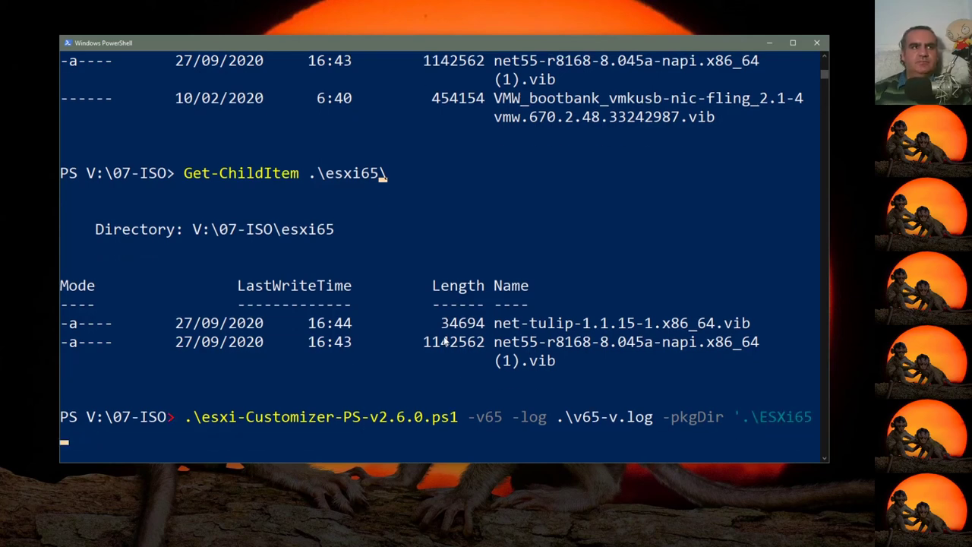
key("Tab")
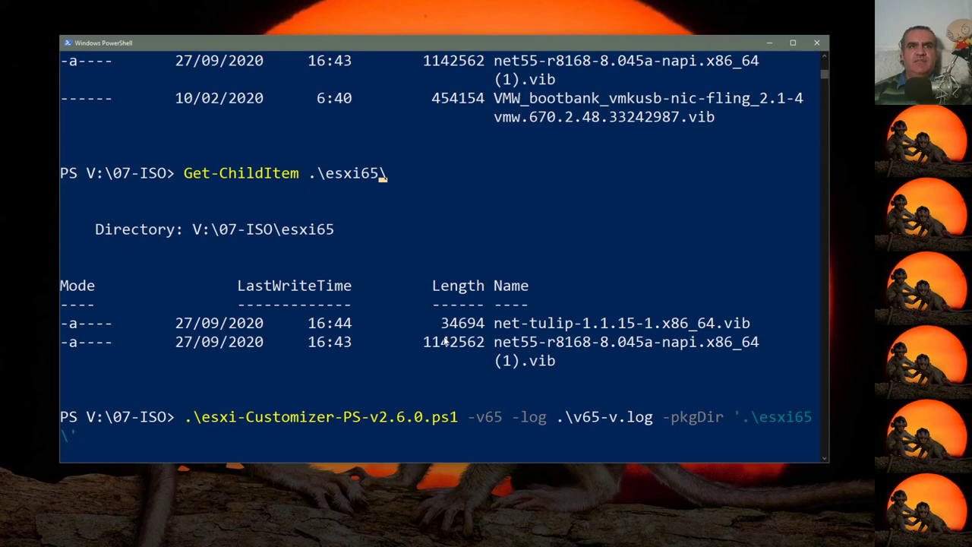
Step: Start a new option with a hyphen just before -log in the ESXi 6.5 build command
key("ctrl+Left")
key("ctrl+Left")
key("ctrl+Left")
key("ctrl+Left")
key("ctrl+Left")
key("Left")
key("Left")
key("Left")
key("Left")
key("Left")
key("Left")
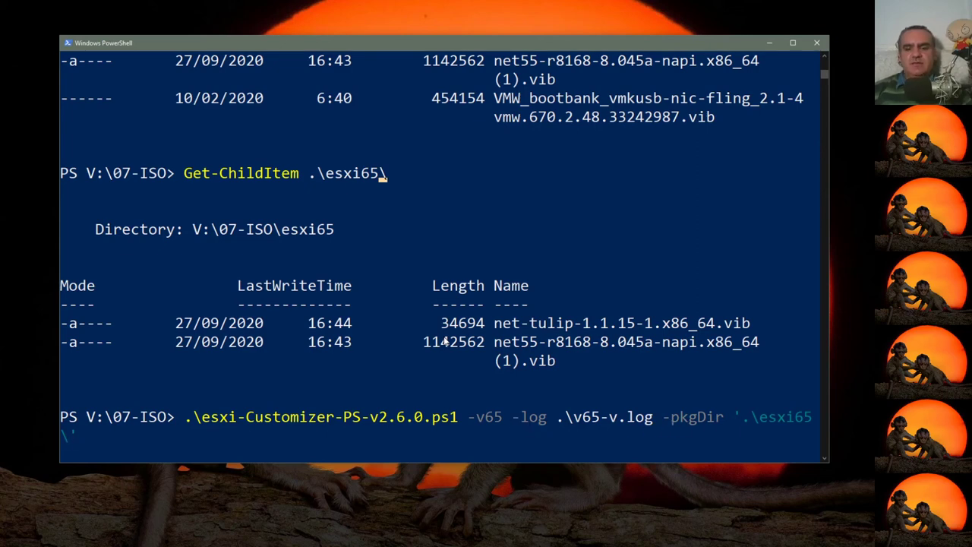
type("-")
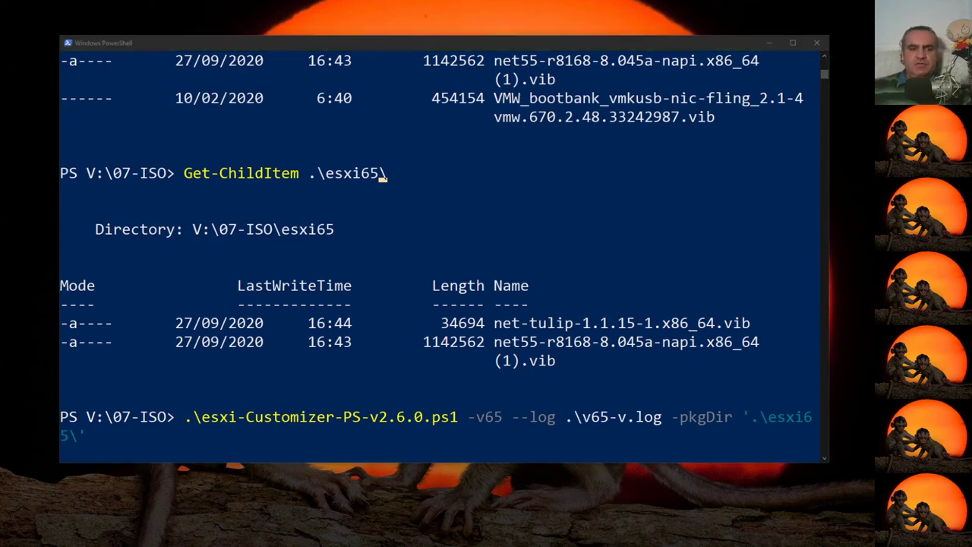
Step: Look up the optional parameters in the help screen image on the ESXi-Customizer-PS page, and minimize the browser
key("alt+Tab")
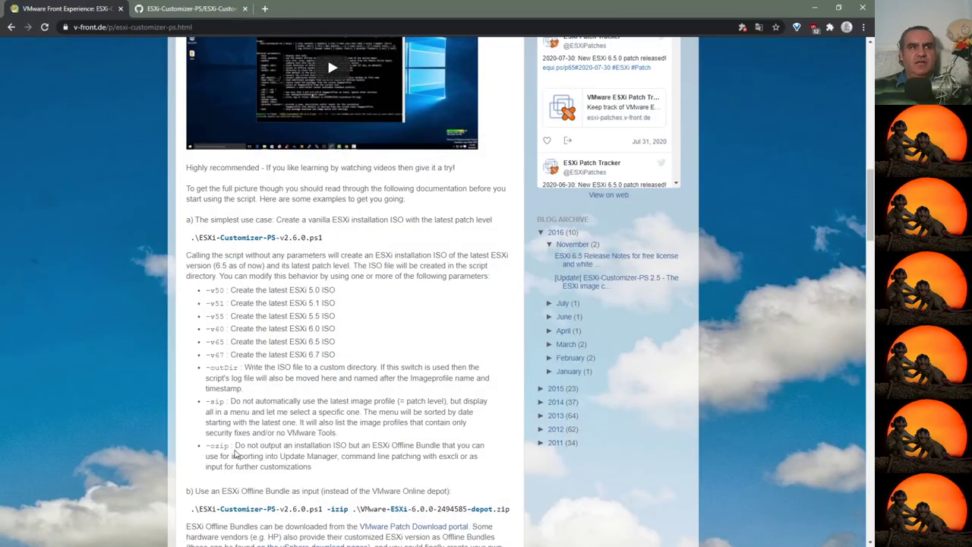
scroll(237, 452, "up", 3)
scroll(233, 431, "up", 6)
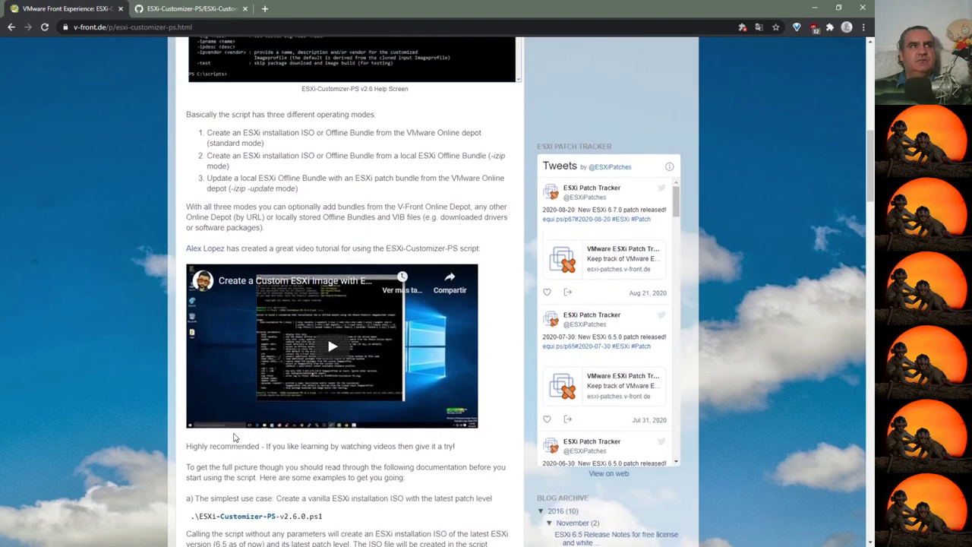
scroll(235, 413, "down", 1)
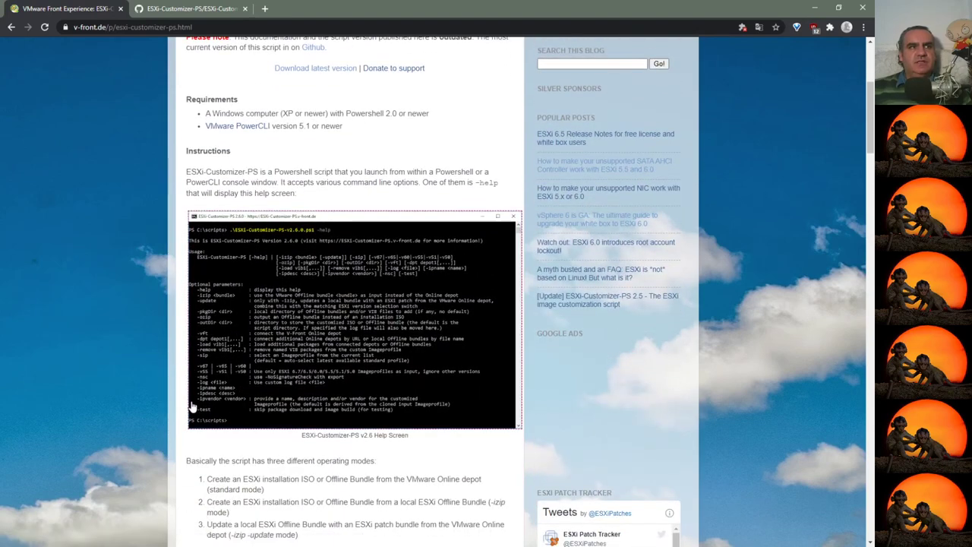
left_click(194, 341)
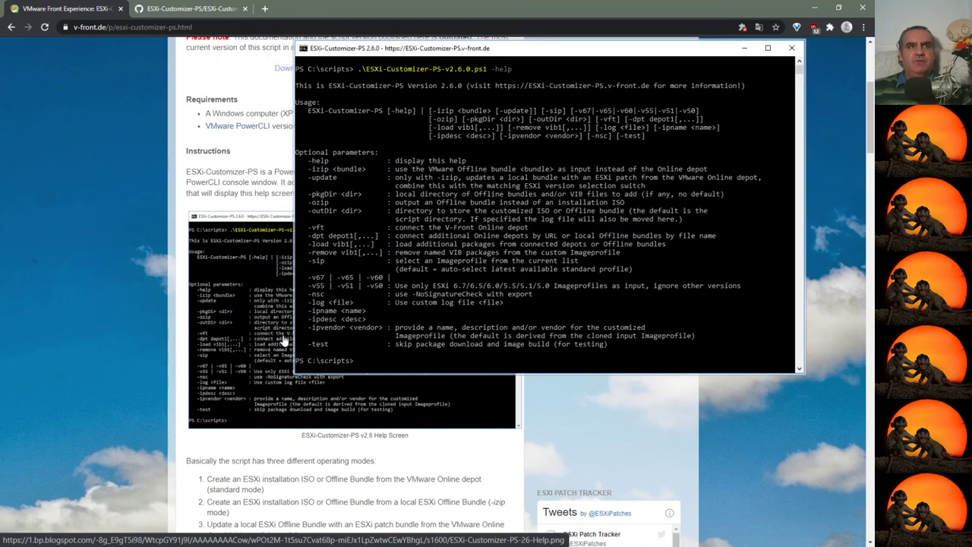
left_click(45, 364)
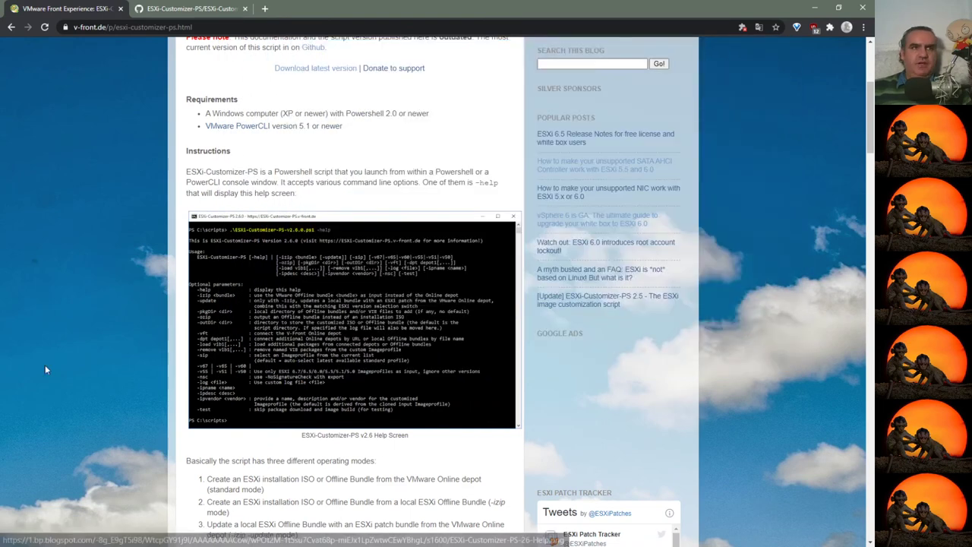
left_click(809, 7)
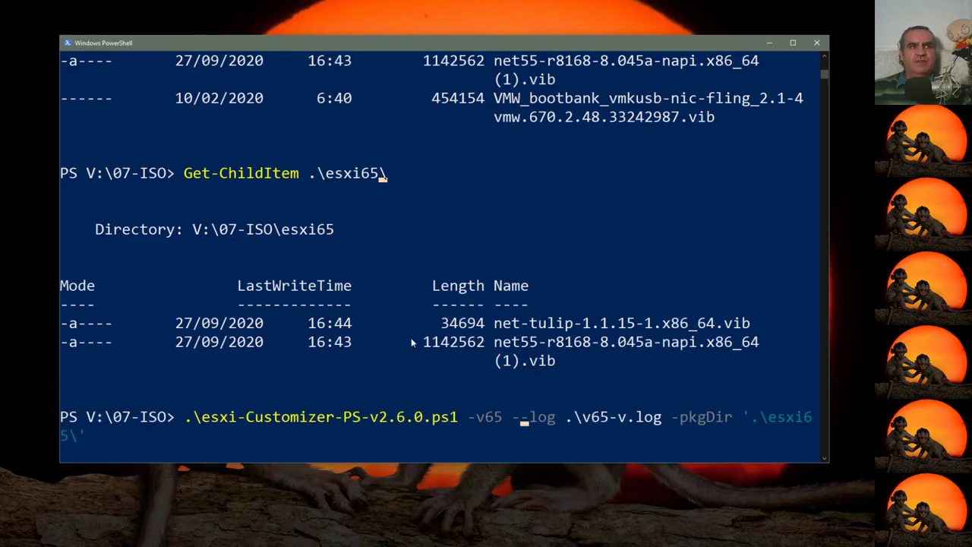
Step: Complete the new option as -vft and run the ESXi 6.5 build command
type("vft")
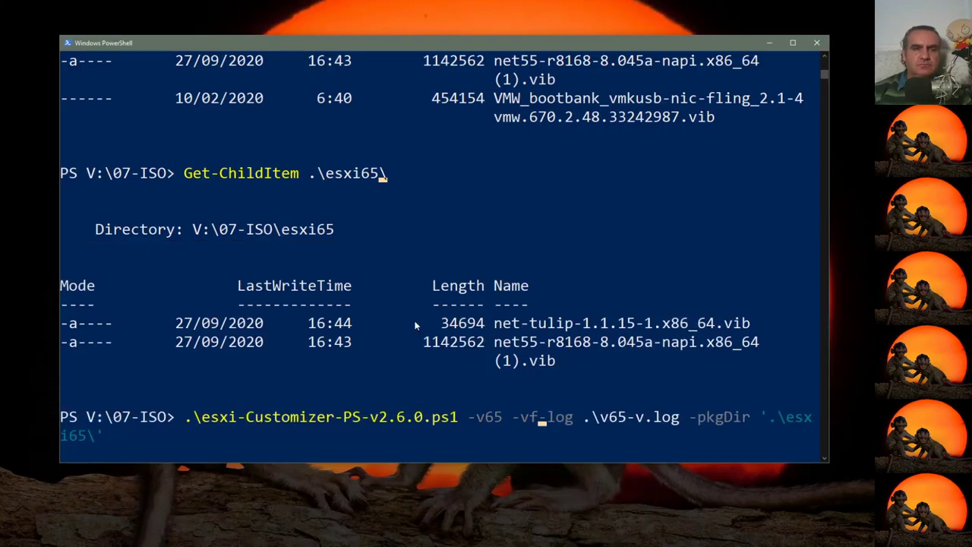
key("Return")
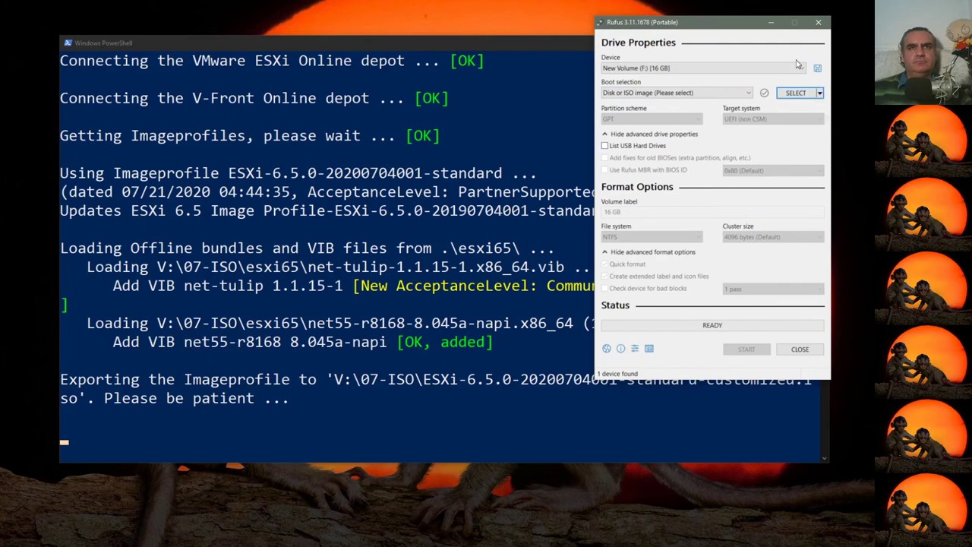
Step: List the ISO files in V:\07-ISO by running Get-ChildItem *.iso in PowerShell
left_click(502, 36)
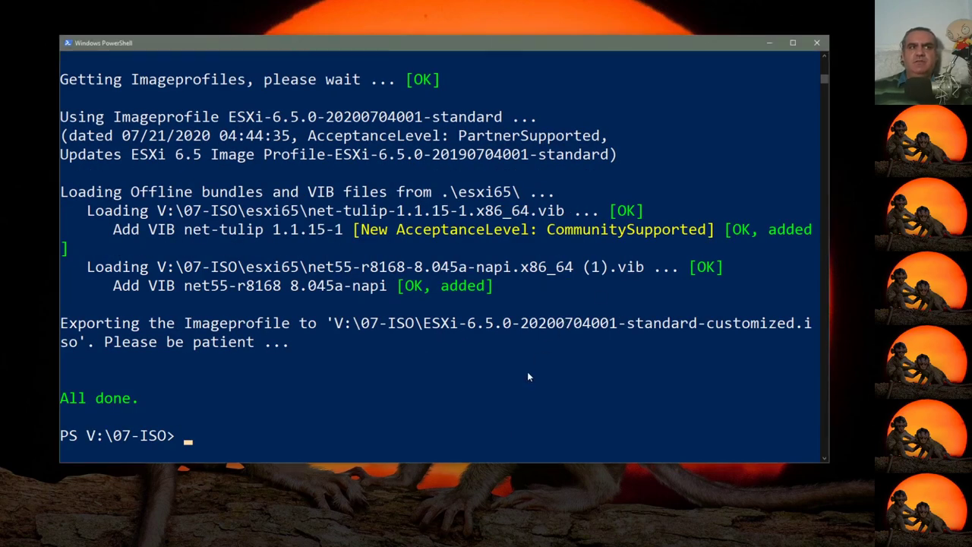
key("Up")
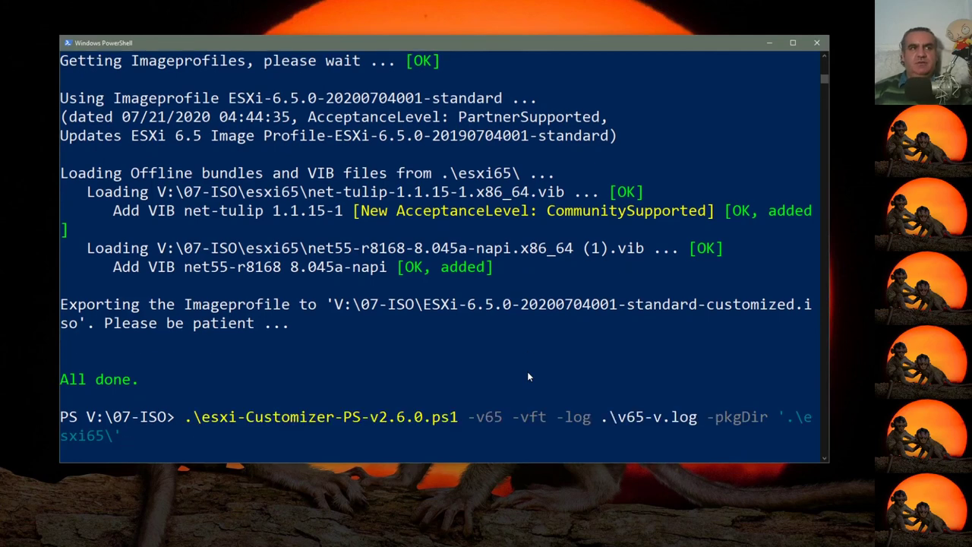
key("Up")
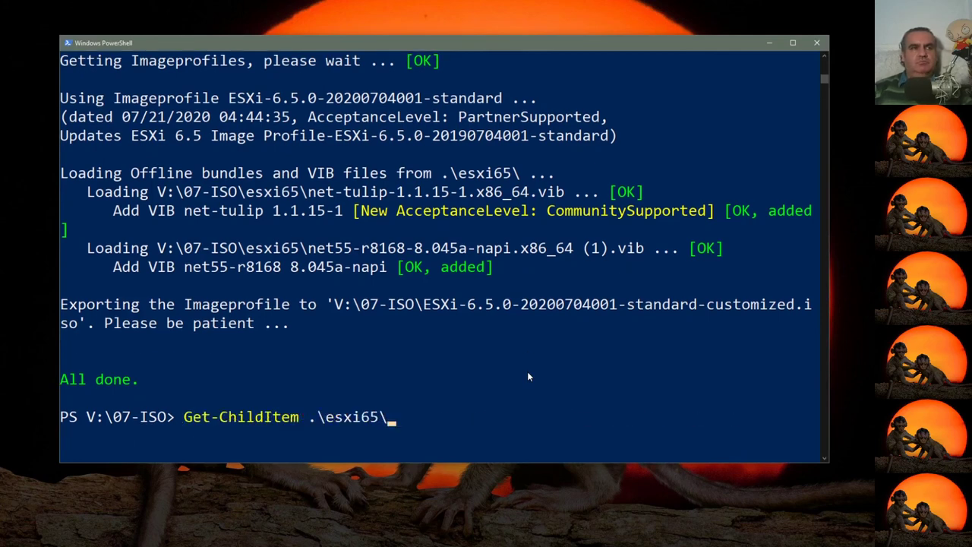
key("BackSpace")
key("BackSpace")
key("BackSpace")
key("BackSpace")
key("BackSpace")
key("BackSpace")
key("BackSpace")
key("BackSpace")
key("BackSpace")
type("*.iso")
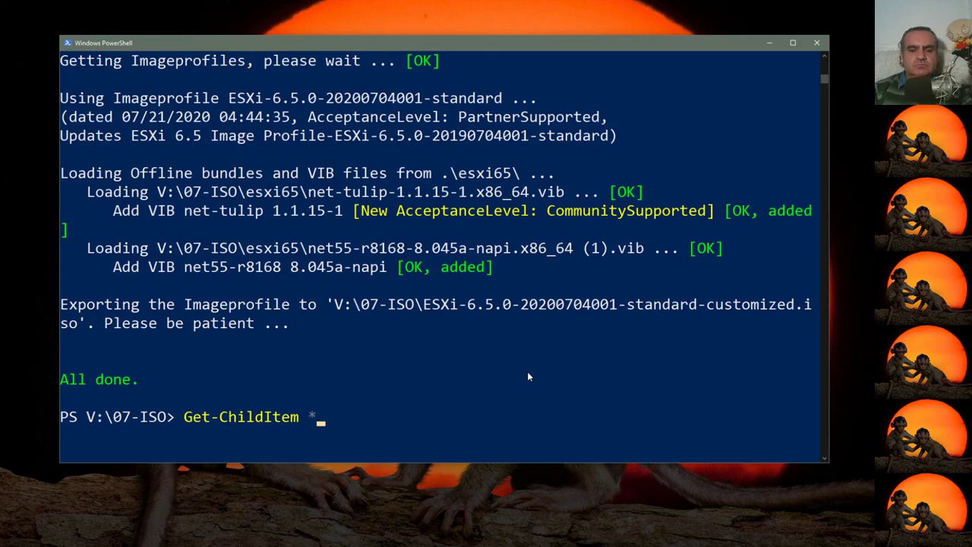
key("Return")
Step: Look through the ISO listing and highlight the entries of the customized ESXi 6.5.0 and 6.7.0 images
scroll(527, 371, "down", 7)
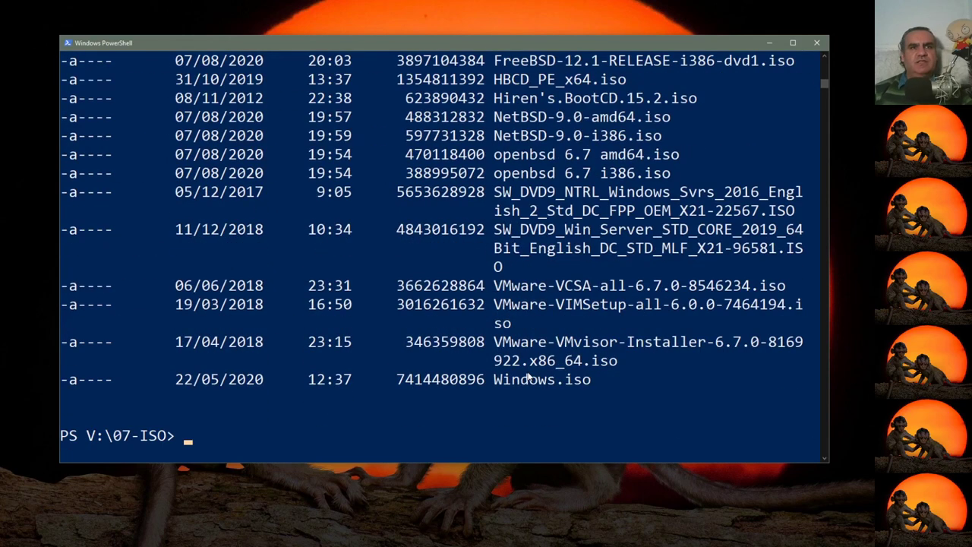
scroll(540, 347, "up", 7)
scroll(542, 347, "down", 3)
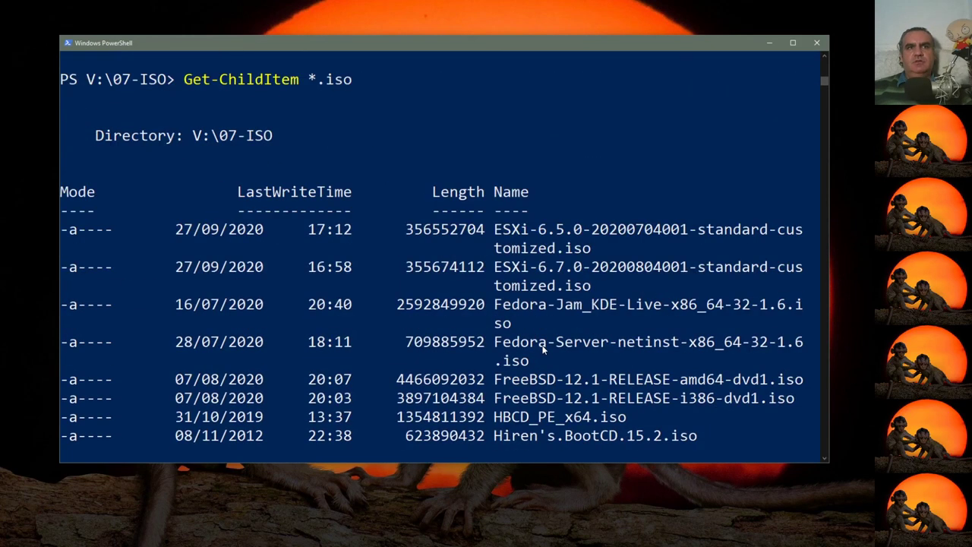
left_click_drag(589, 228, 297, 172)
left_click_drag(99, 180, 63, 176)
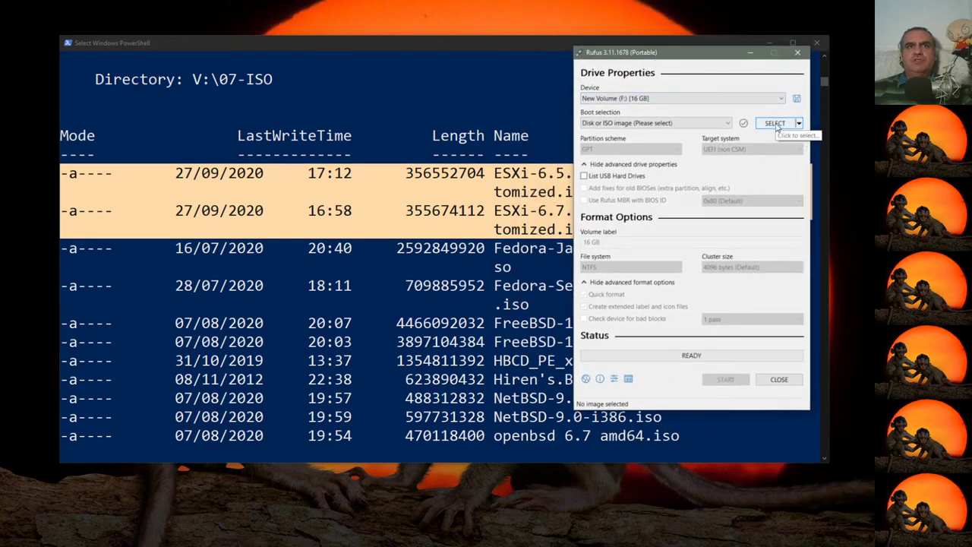
left_click(774, 123)
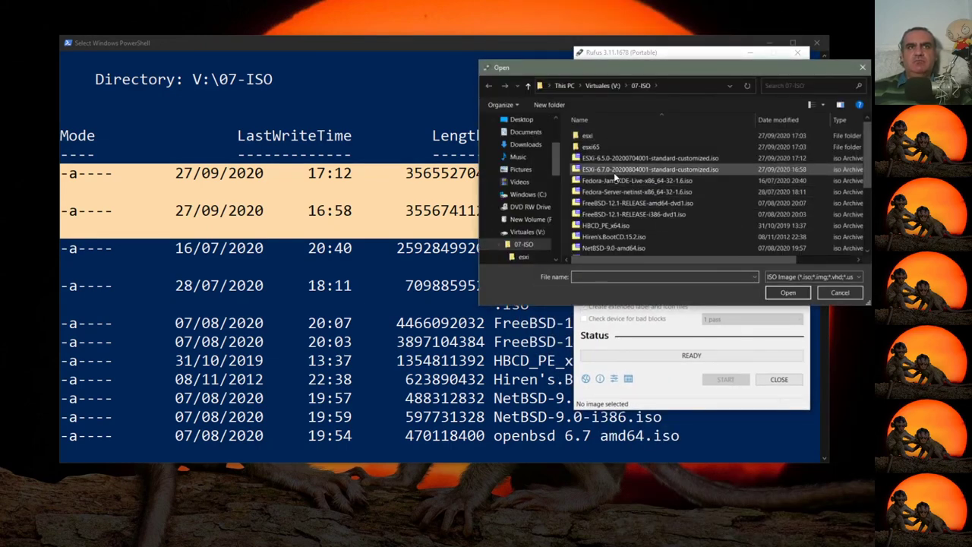
left_click(613, 171)
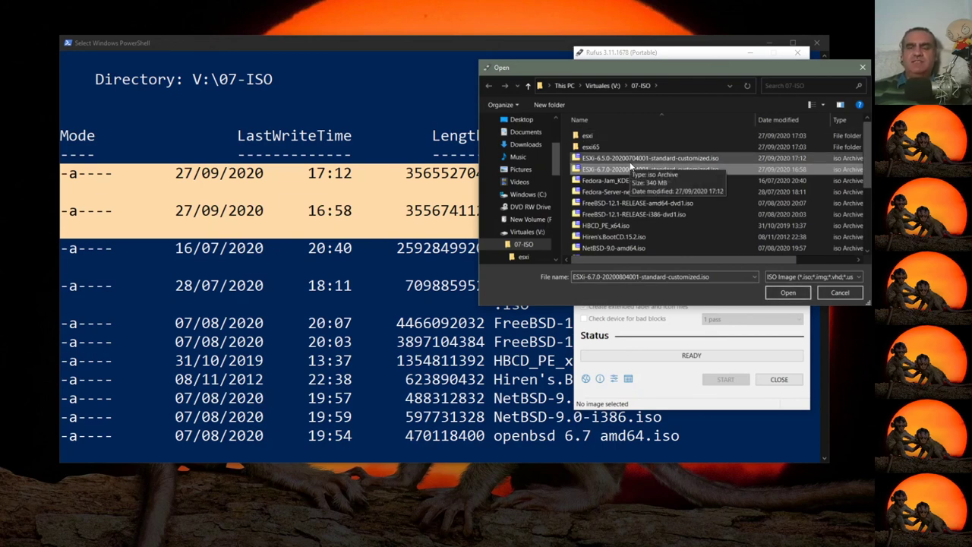
left_click(786, 297)
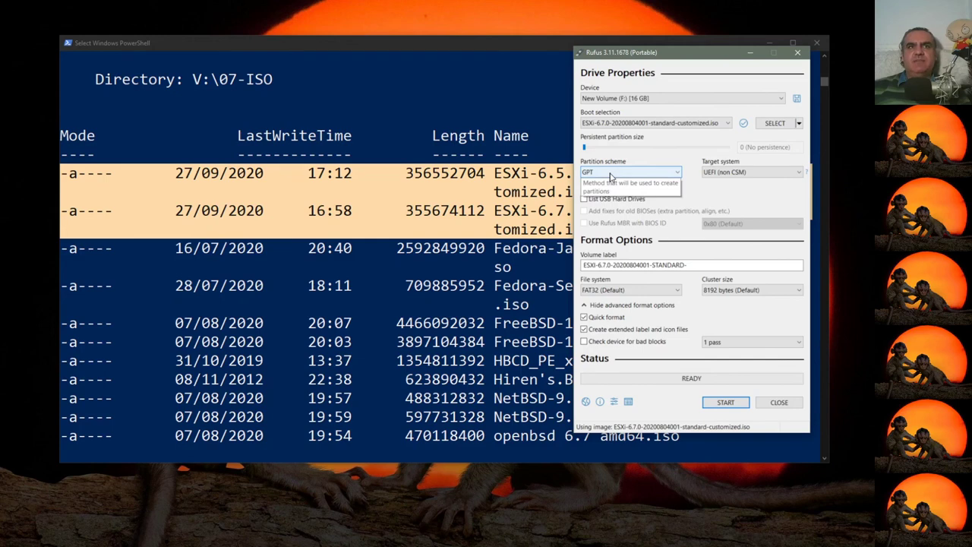
left_click(737, 173)
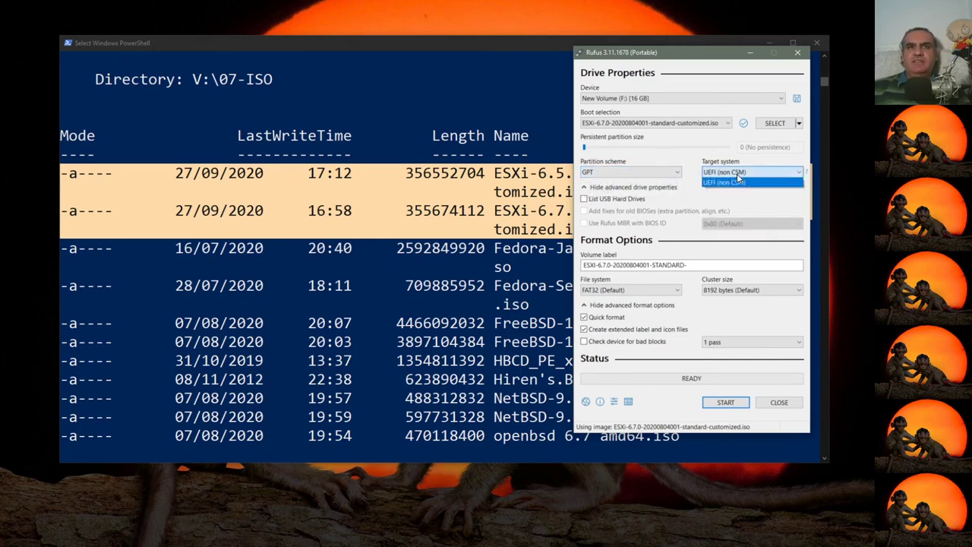
left_click(744, 177)
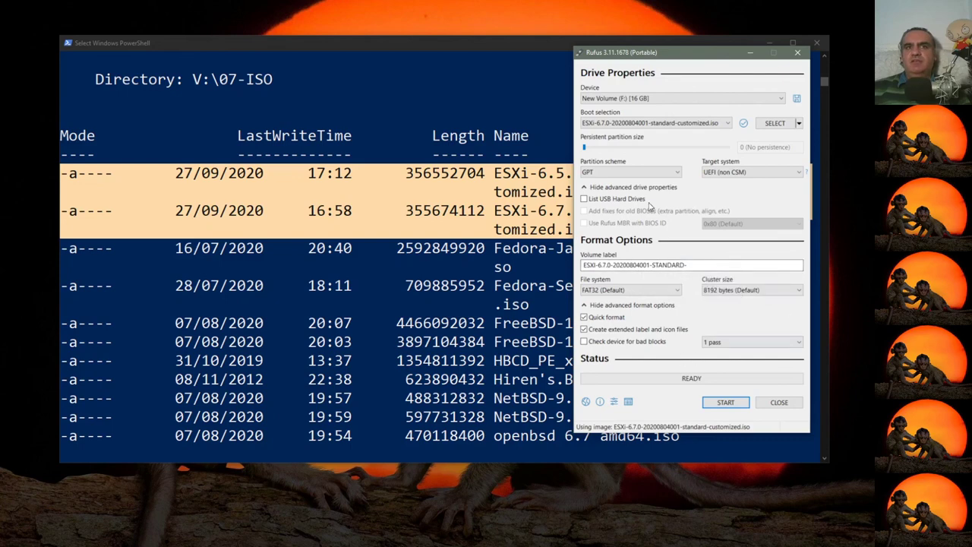
left_click(727, 404)
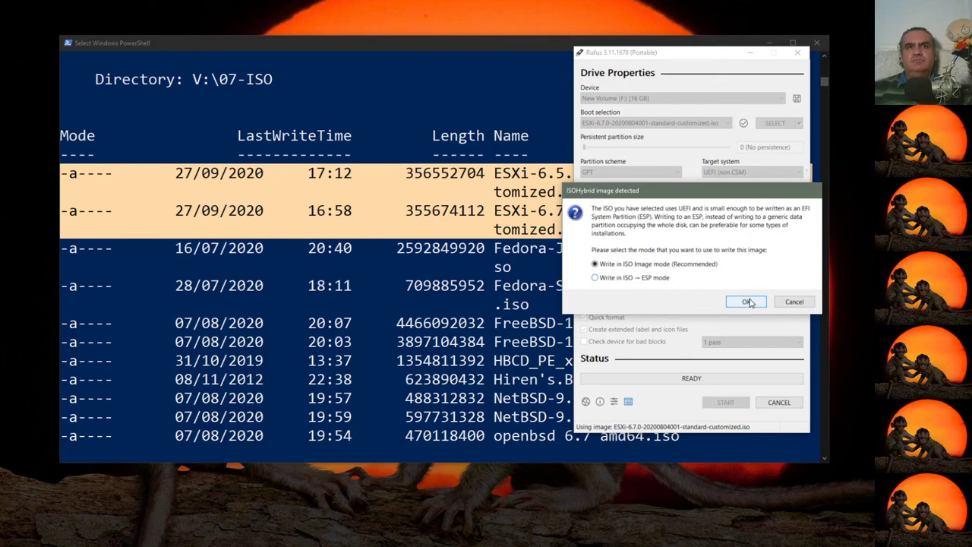
left_click(794, 301)
Step: Set the USB drive's partition scheme to MBR with BIOS or UEFI as the target system
left_click(653, 173)
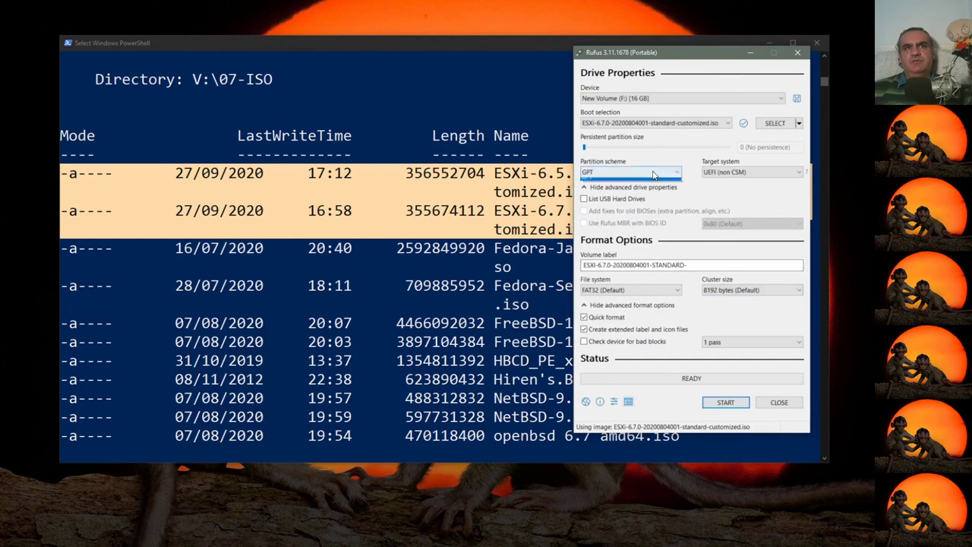
left_click(619, 190)
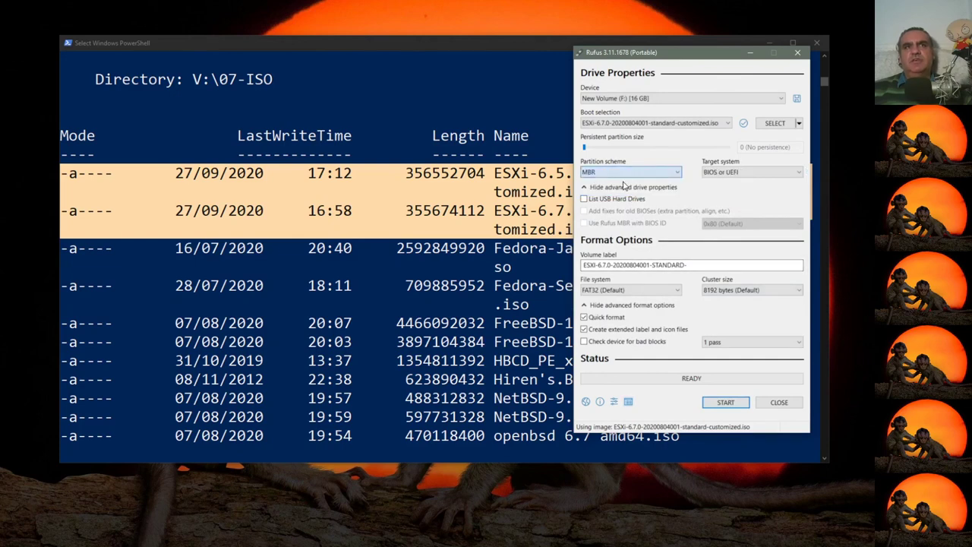
left_click(757, 175)
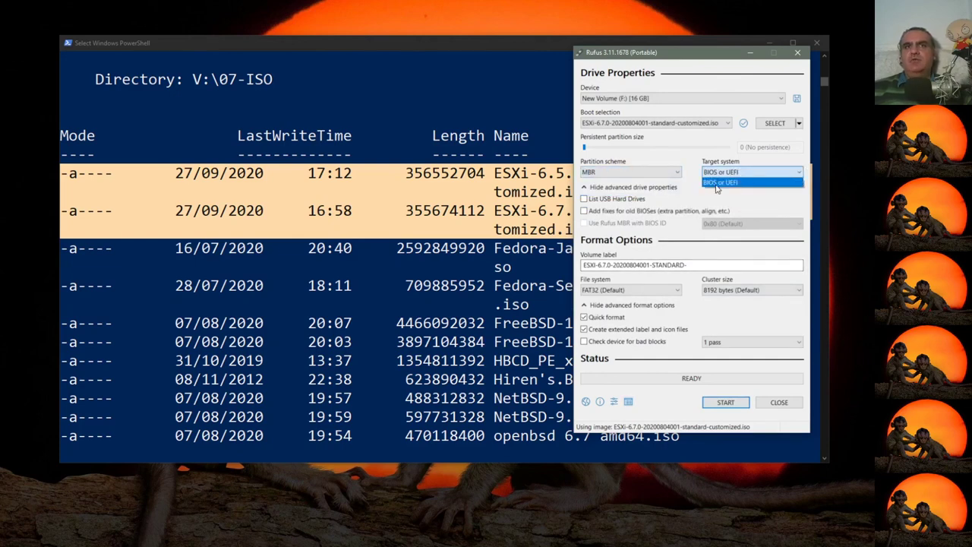
left_click(758, 174)
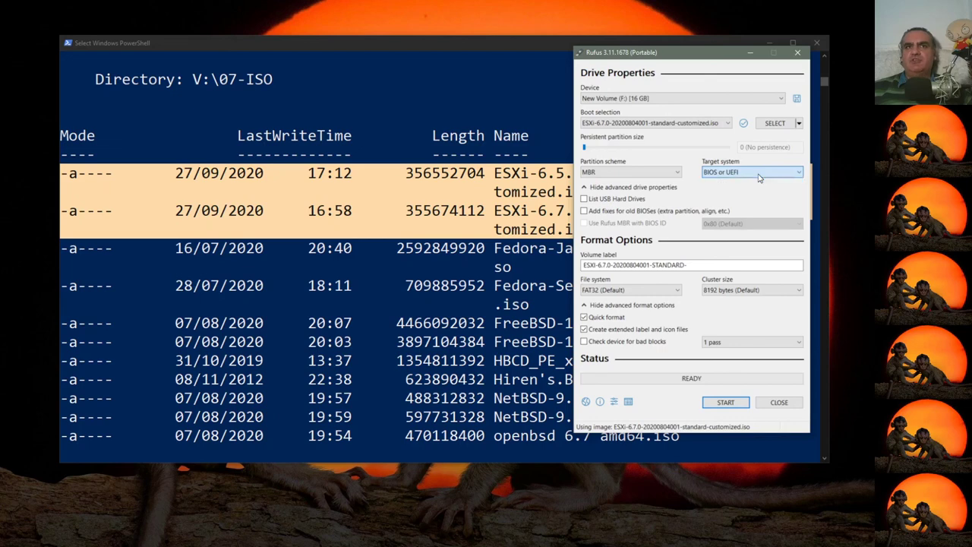
Step: Write the ESXi 6.7 image to the 16 GB USB drive F:, accepting the erasure of its data, and close Rufus
left_click(723, 404)
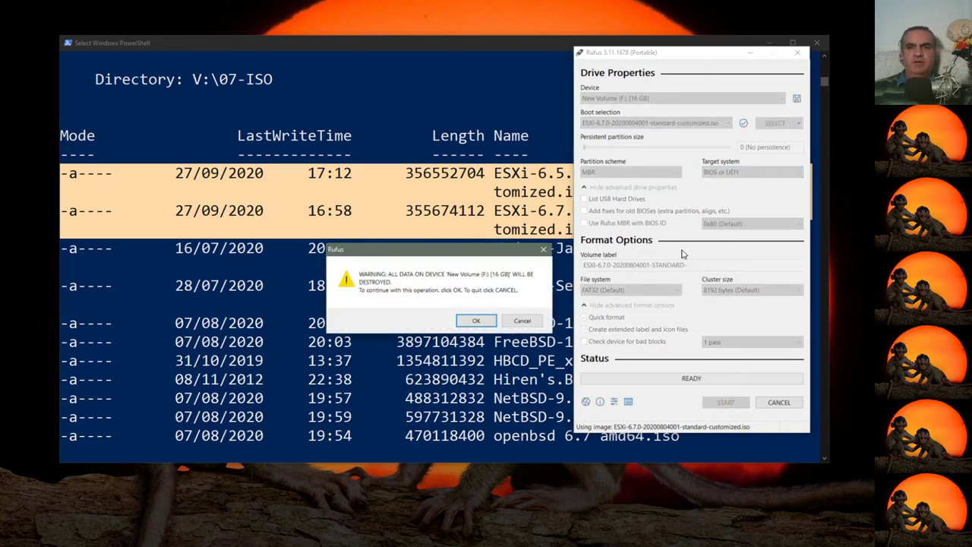
left_click(476, 322)
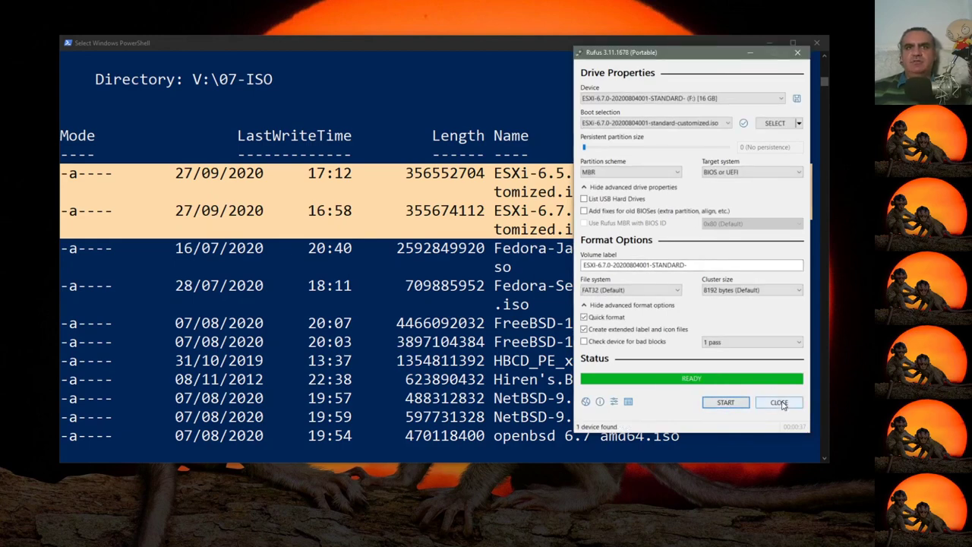
left_click(781, 403)
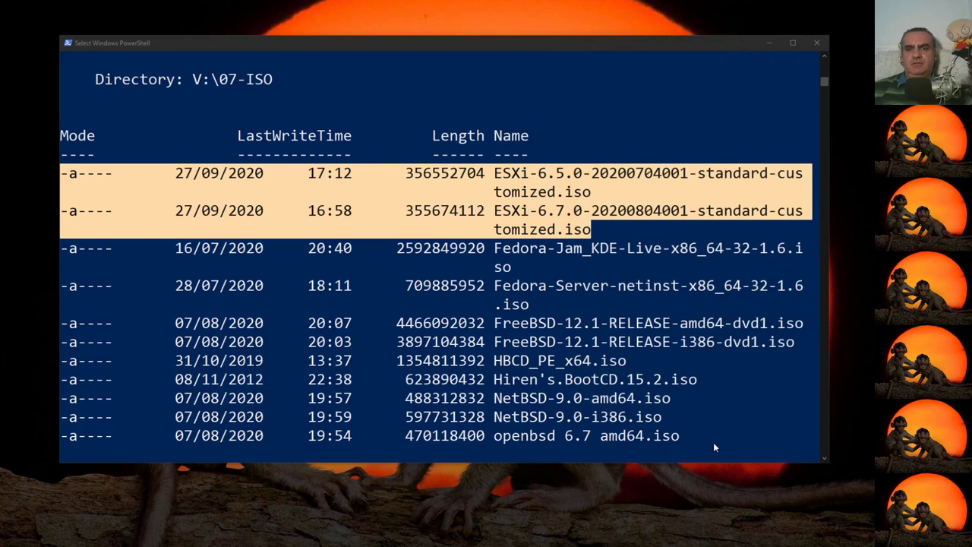